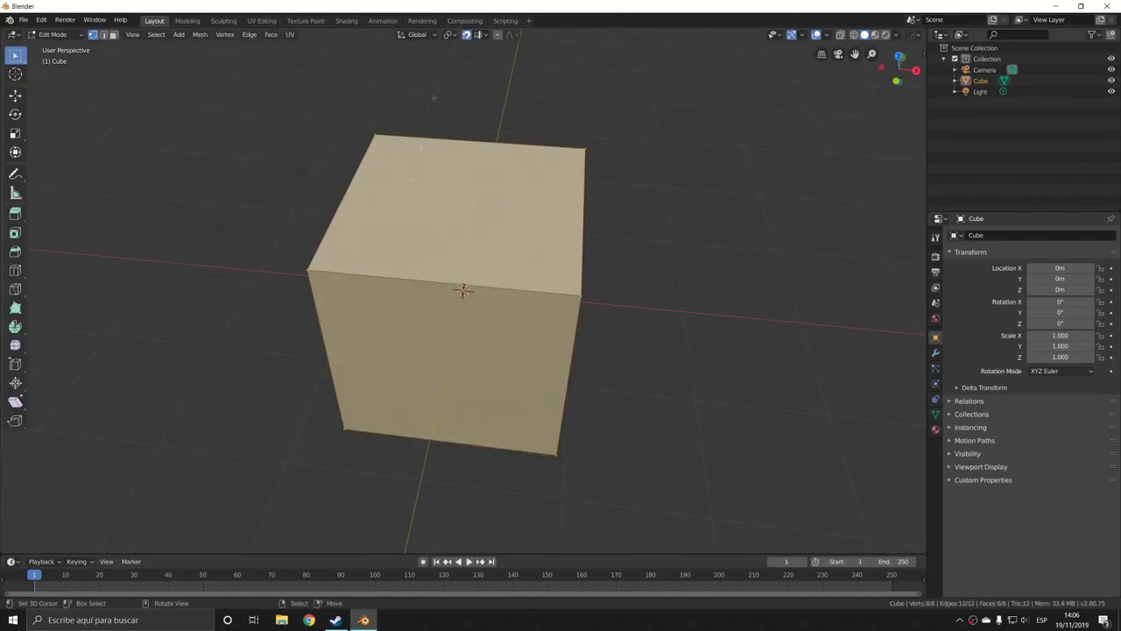
Cut two vertical edge loops and one horizontal edge loop into the cube
key("ctrl+r")
left_click(463, 291)
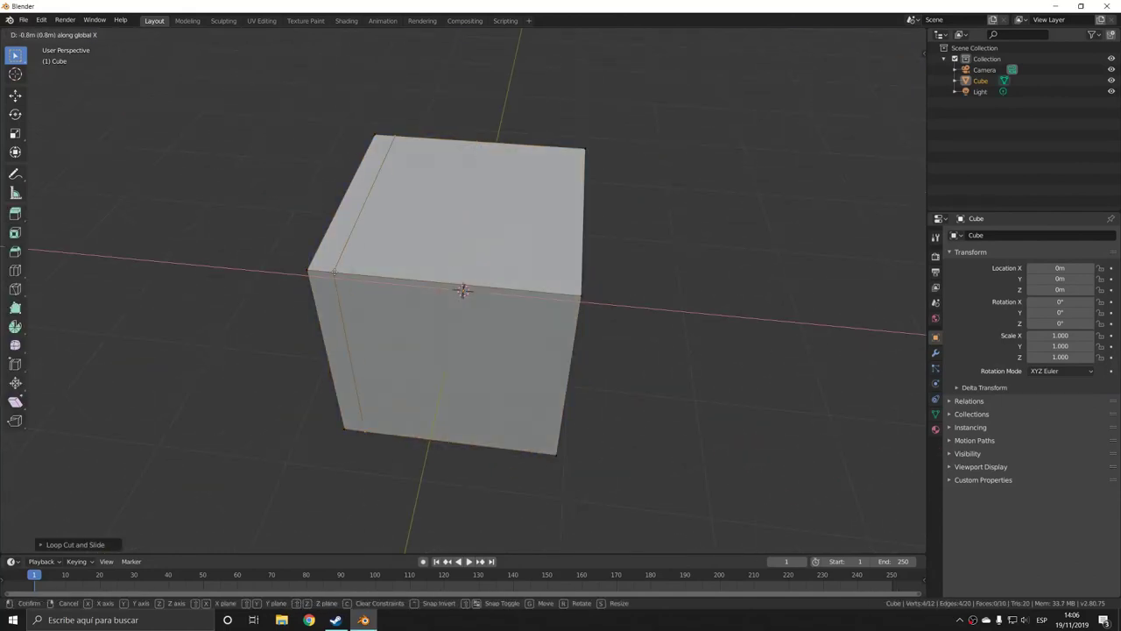
left_click(234, 244)
left_click(565, 236)
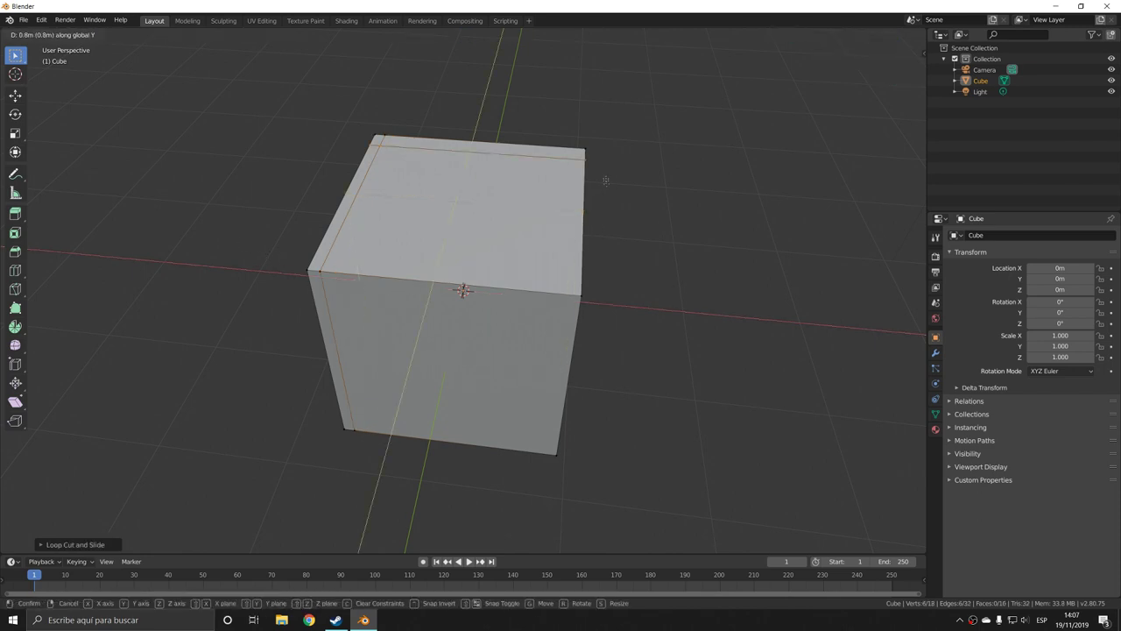
left_click(605, 115)
middle_click_drag(605, 116, 351, 289)
key("ctrl+r")
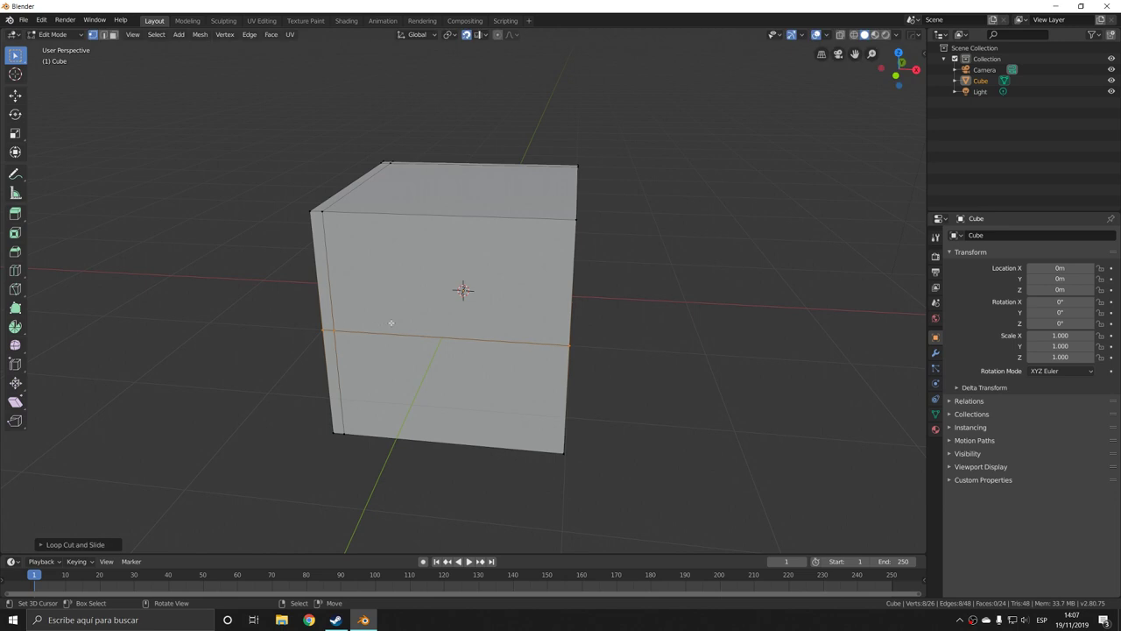
left_click(388, 323)
left_click(349, 245)
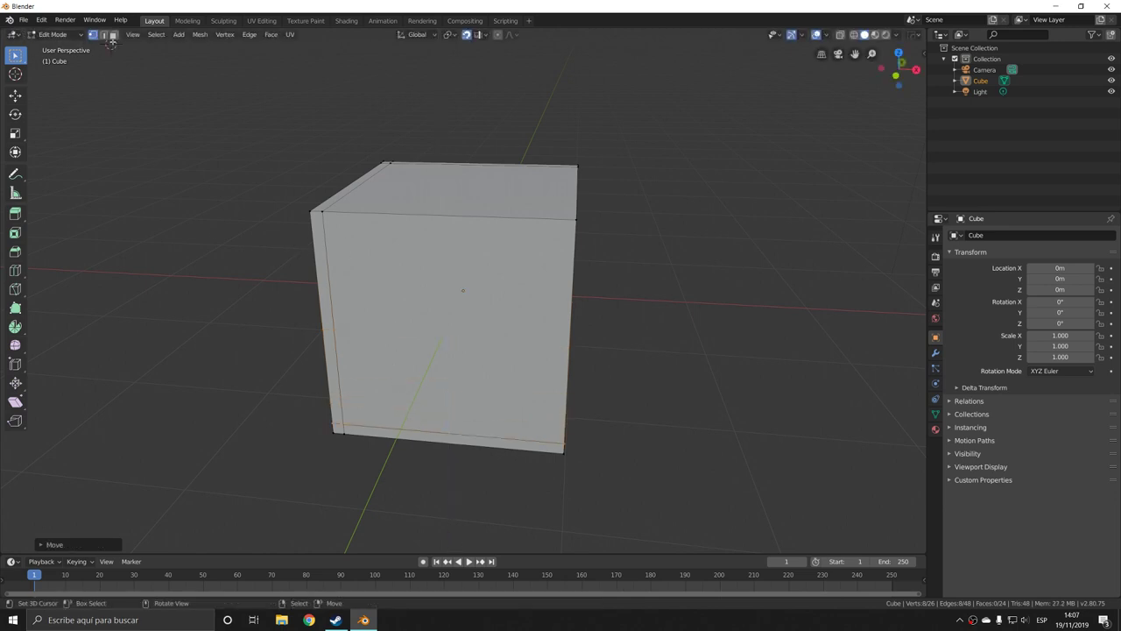
Delete the selected faces in face mode to open up the box
left_click(113, 34)
middle_click_drag(473, 263, 525, 254)
key("x")
left_click(491, 281)
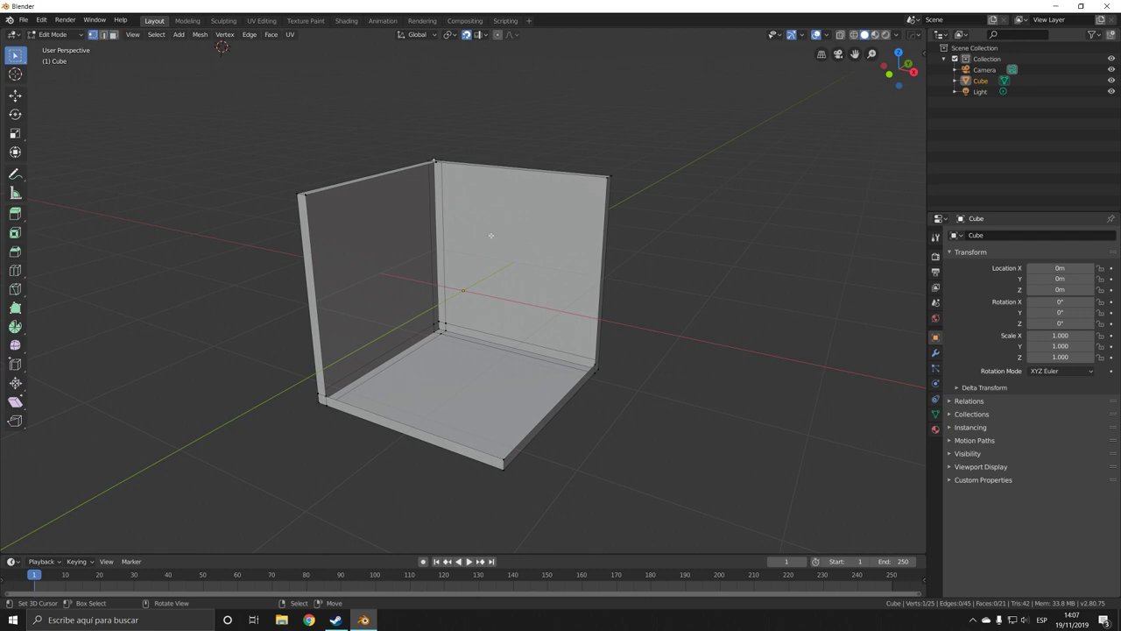
Fill the opening in the left wall with a face, then return to Object Mode
key("e")
key("z")
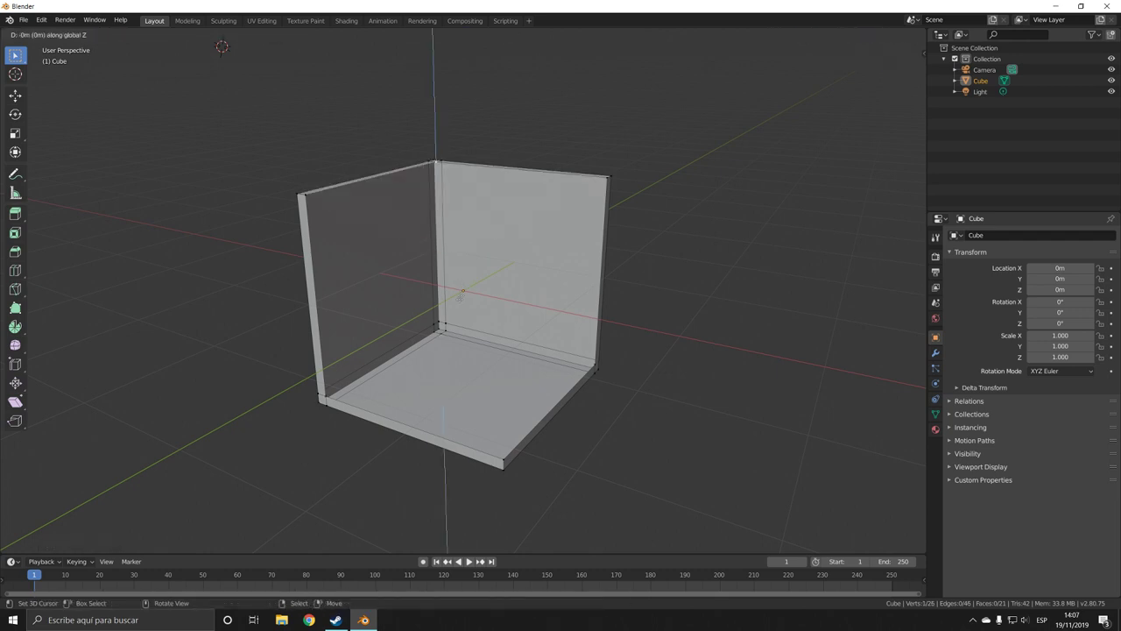
right_click(442, 80)
scroll(603, 258, "up", 3)
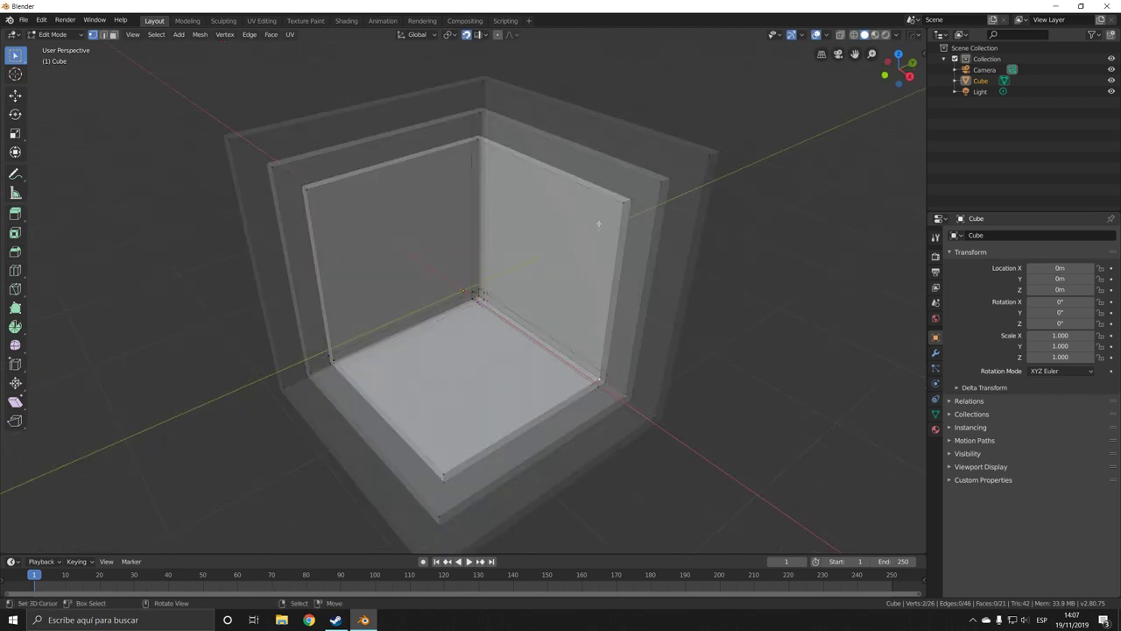
scroll(597, 220, "up", 2)
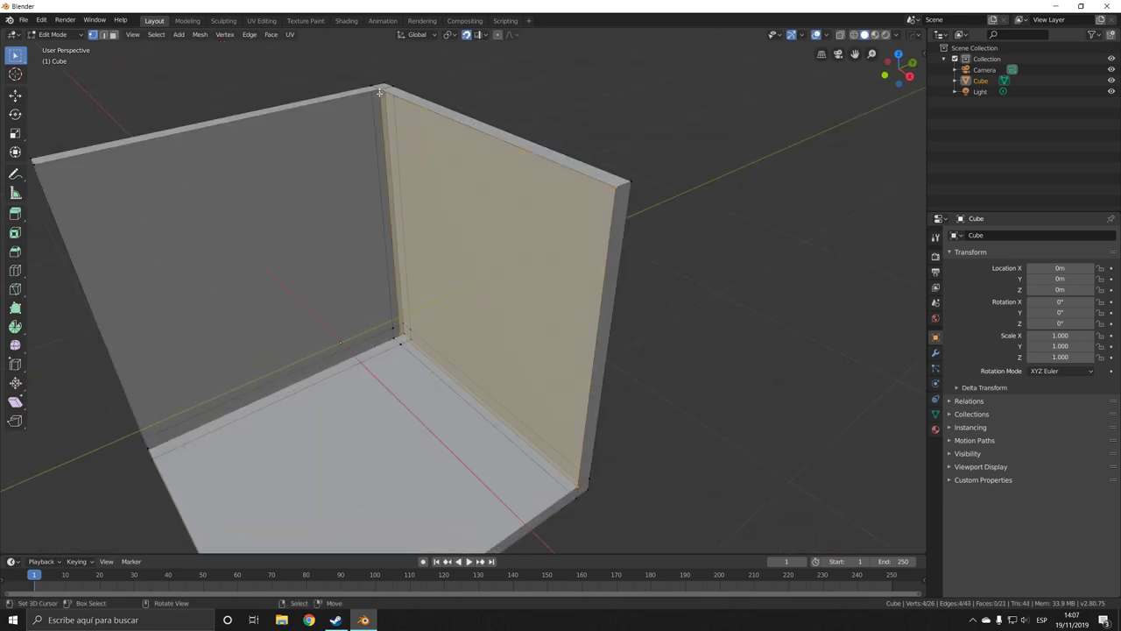
middle_click_drag(203, 417, 129, 282)
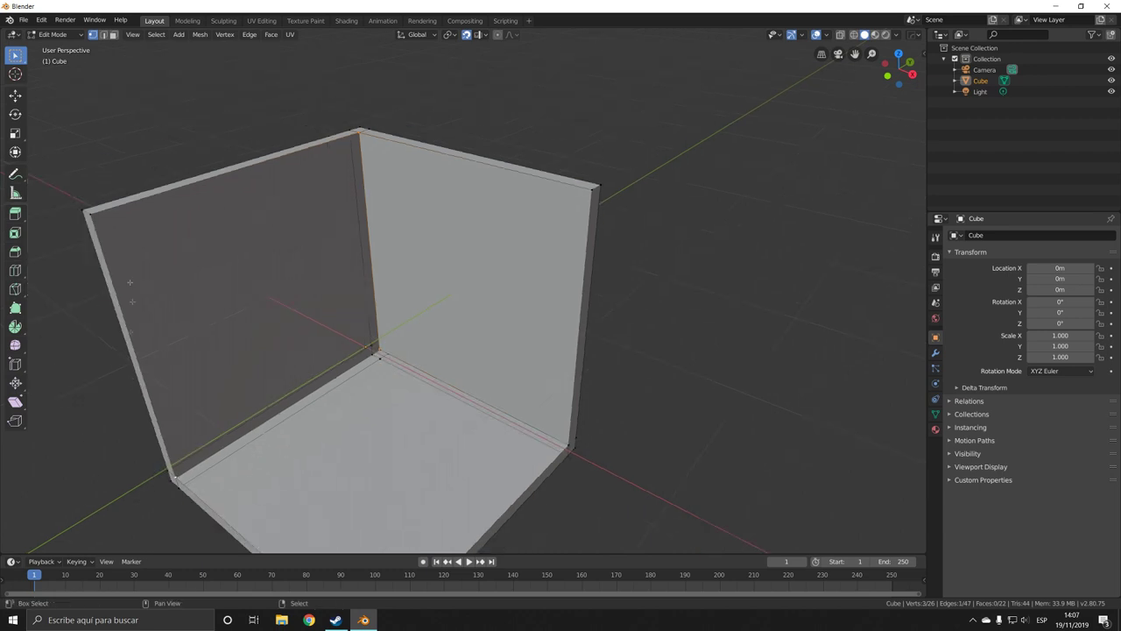
key("f")
middle_click_drag(571, 450, 522, 383, "shift")
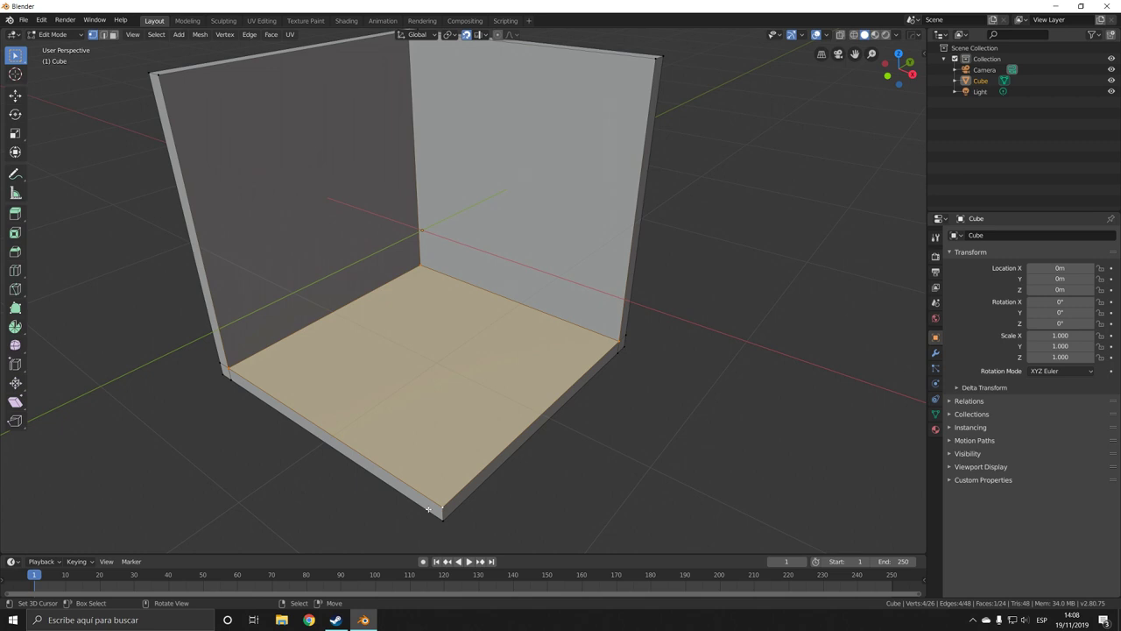
middle_click_drag(490, 438, 437, 380)
key("Tab")
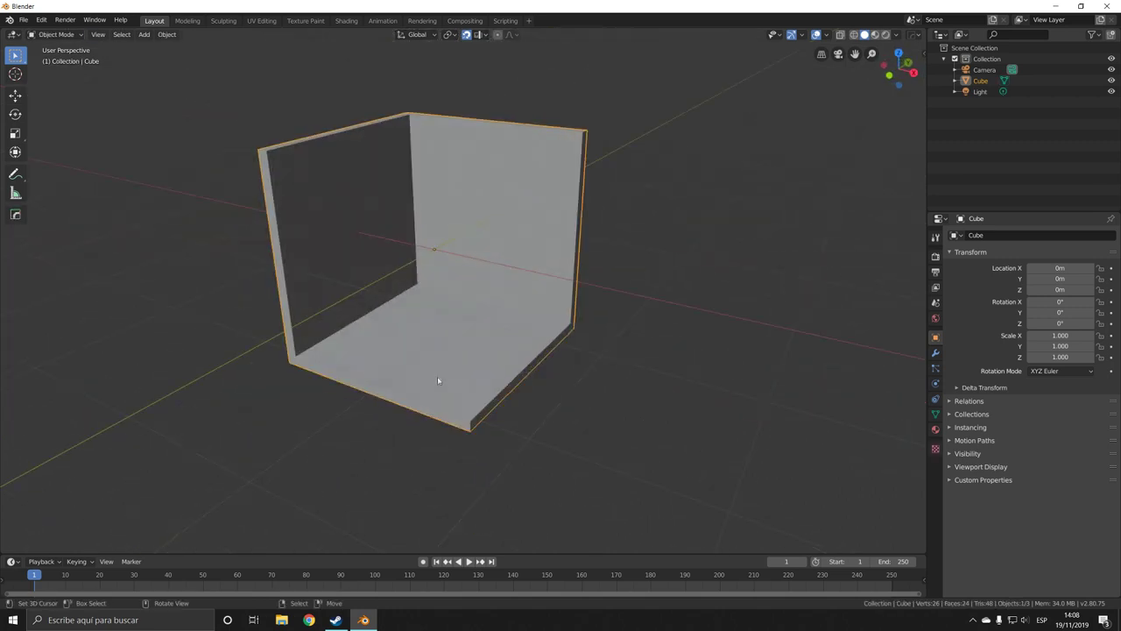
Reset the 3D cursor to the world origin and add a new cube there
key("shift+a")
left_click(508, 373)
key("x")
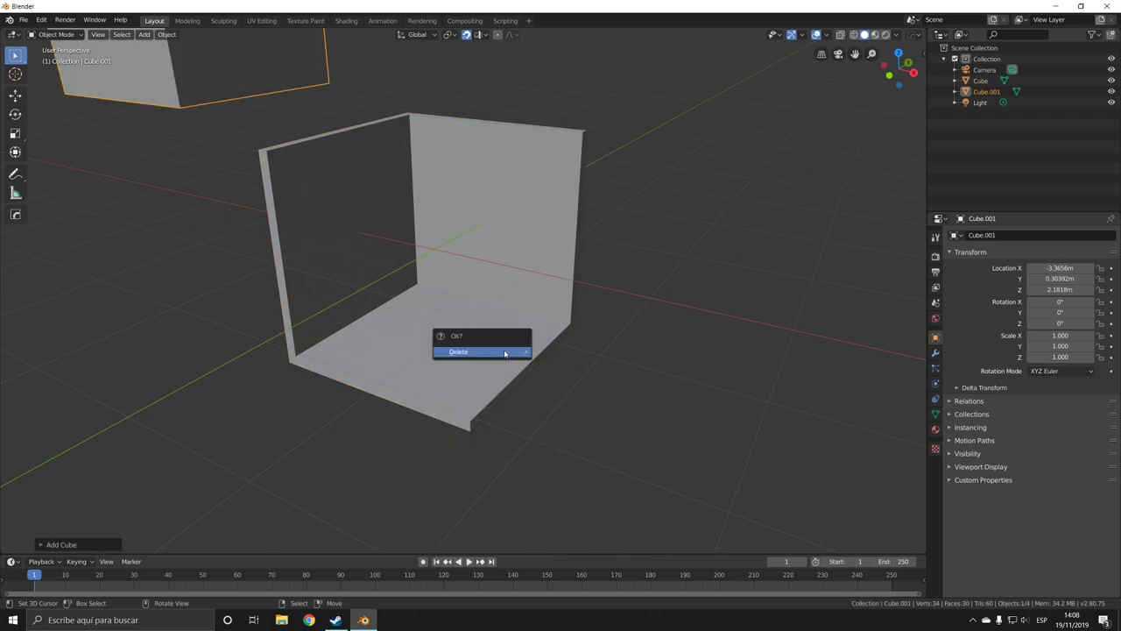
left_click(481, 351)
key("shift+s")
key("shift+s")
left_click(571, 434)
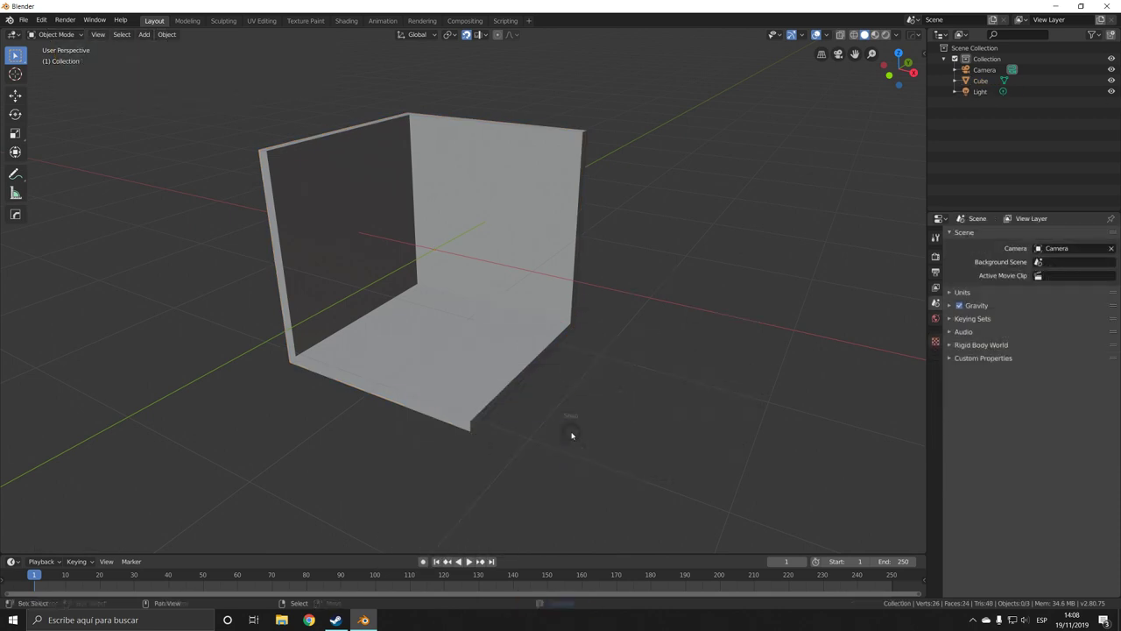
key("shift+a")
left_click(556, 342)
Shrink the new cube to 0.367 and flatten its height
key("s")
left_click(581, 322)
scroll(582, 323, "up", 3)
middle_click_drag(582, 323, 500, 262)
key("s")
key("z")
left_click(500, 262)
Lower the flattened box onto the floor and slide it toward the back wall
key("g")
key("z")
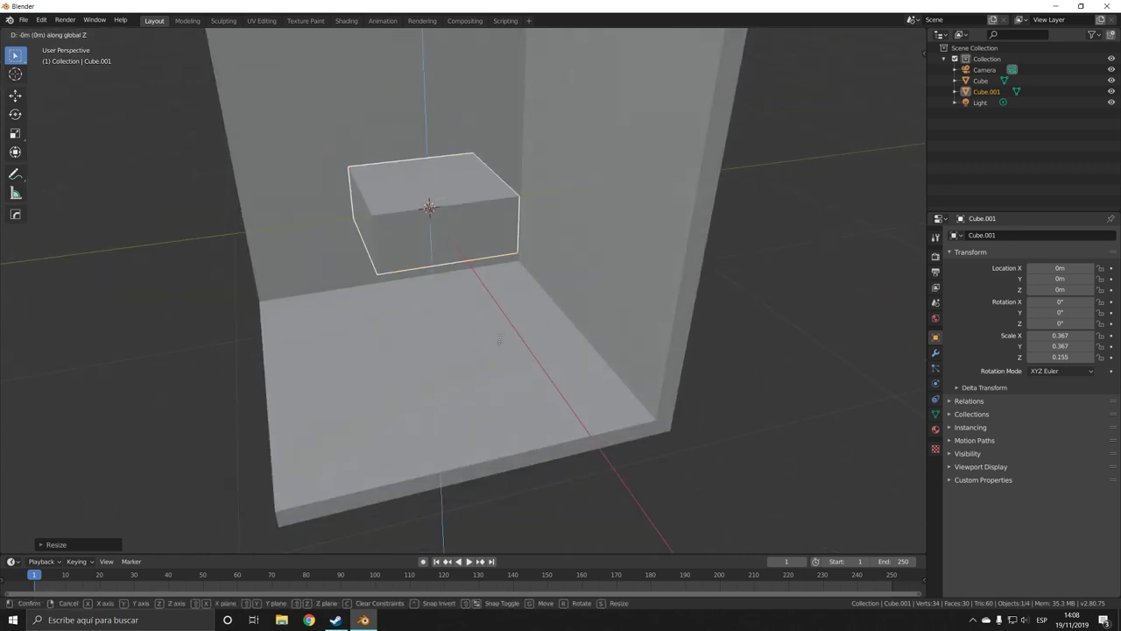
left_click(347, 55)
key("g")
key("y")
left_click(418, 345)
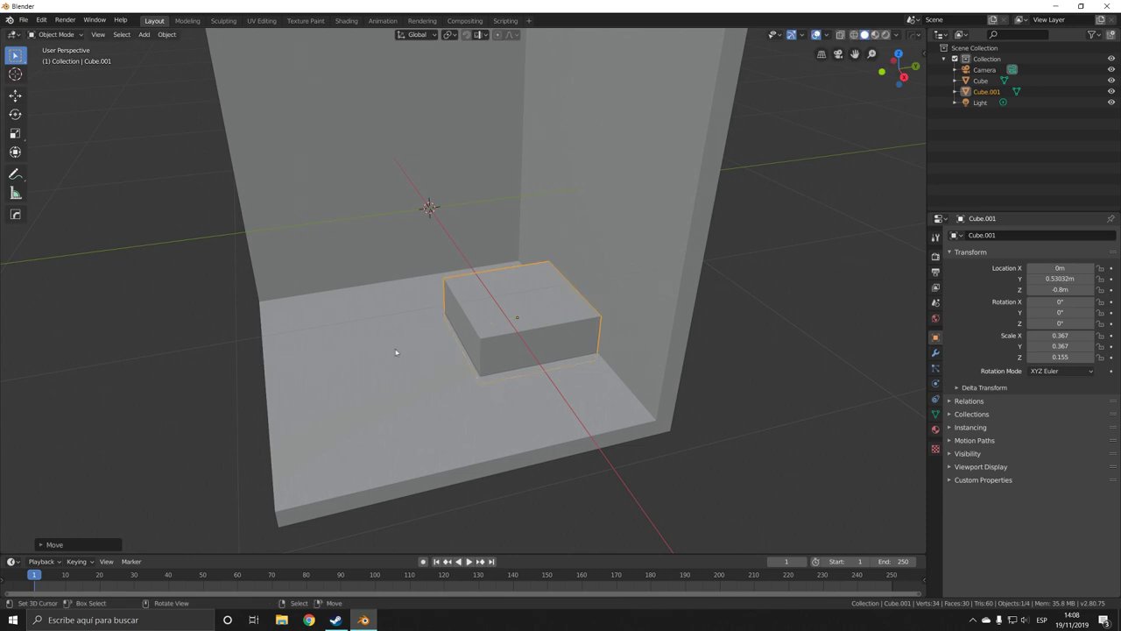
Widen the box along X and extrude its end strip up into a low headboard
middle_click_drag(395, 351, 490, 337)
key("s")
key("x")
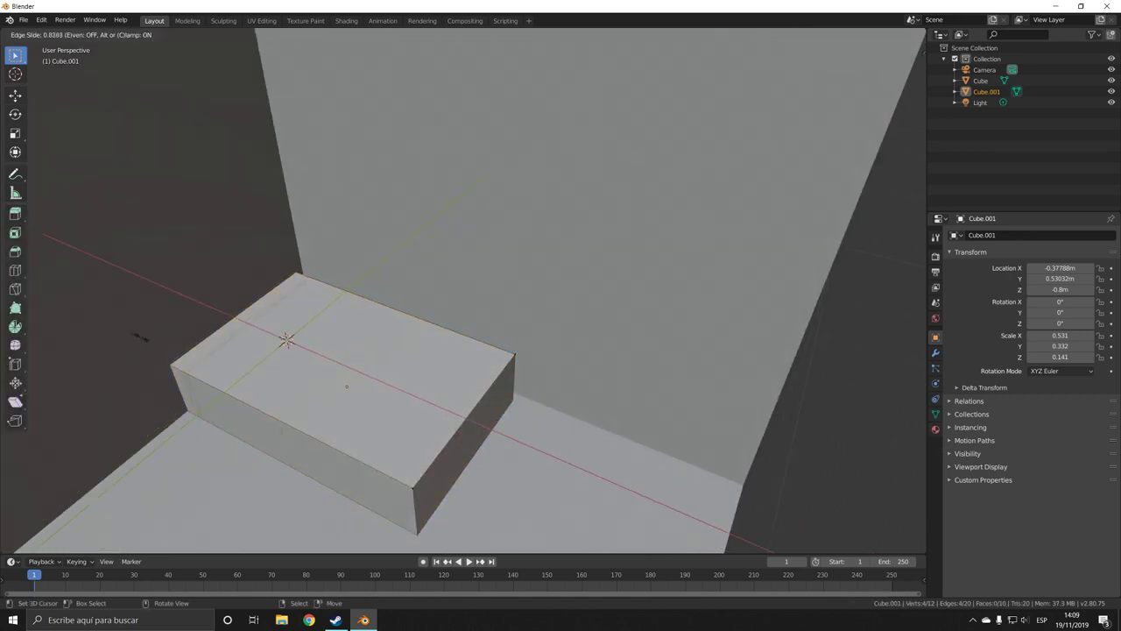
left_click_drag(244, 387, 72, 104)
key("e")
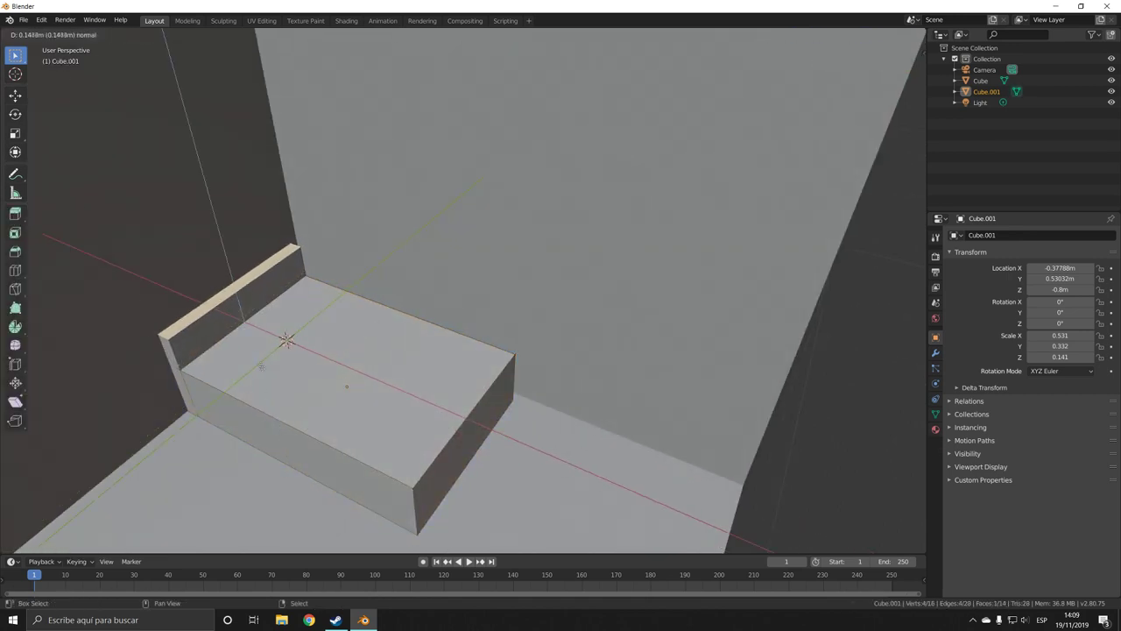
left_click(241, 317)
key("Tab")
Position the bed along X and Y so it sits against the back wall
key("g")
key("x")
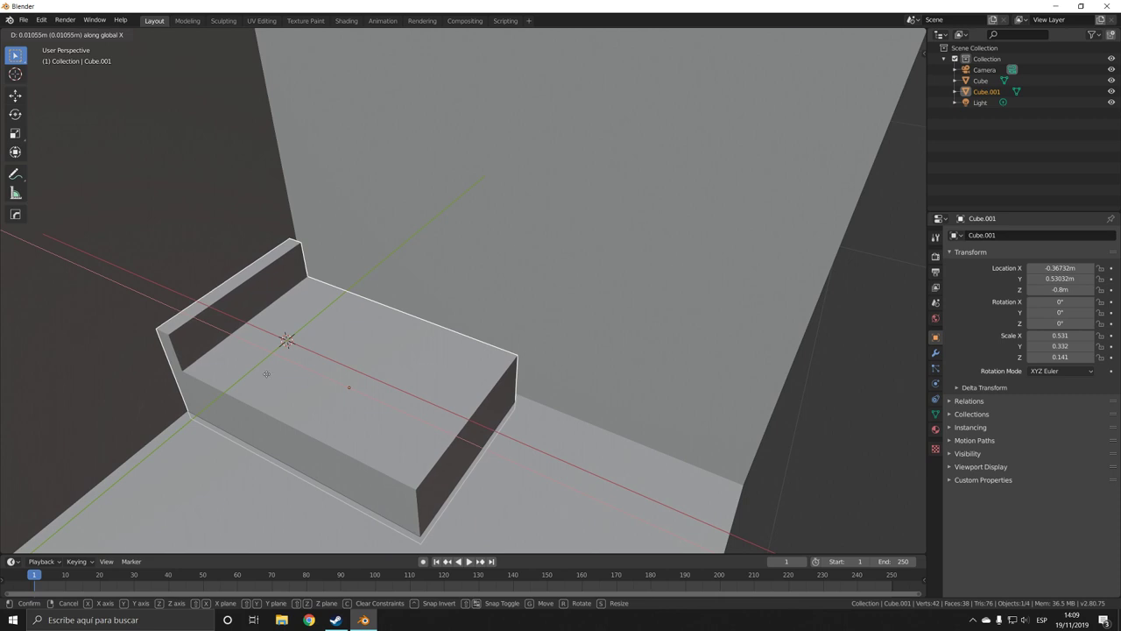
left_click(266, 374)
key("g")
key("y")
left_click(359, 344)
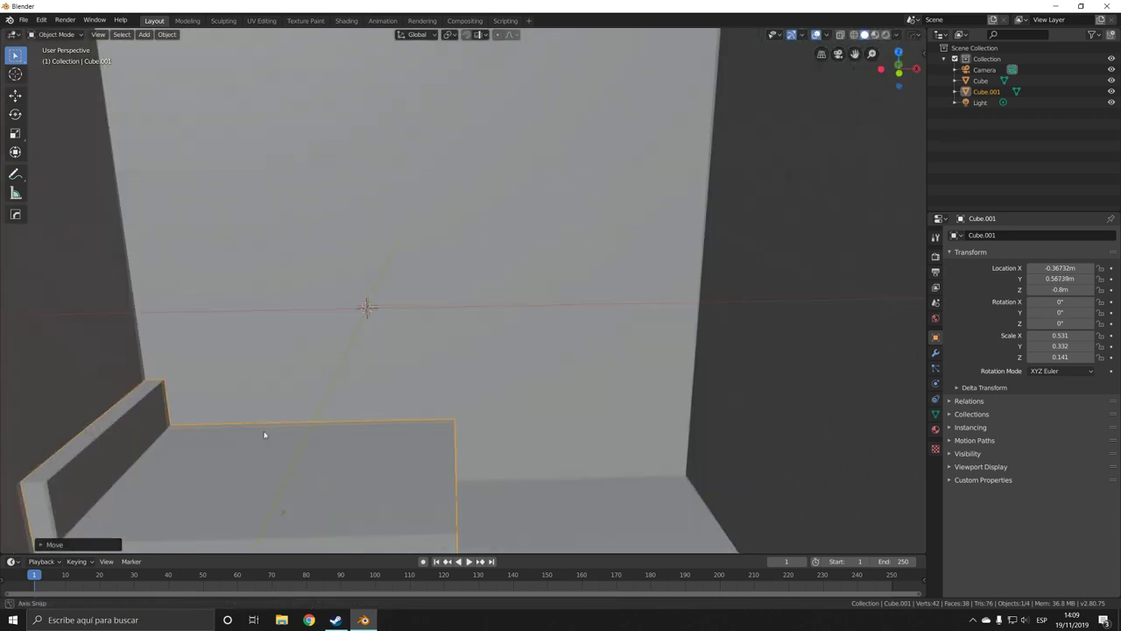
middle_click_drag(268, 436, 384, 428)
Separate the bed's top face into its own blanket object
key("Tab")
left_click(383, 428)
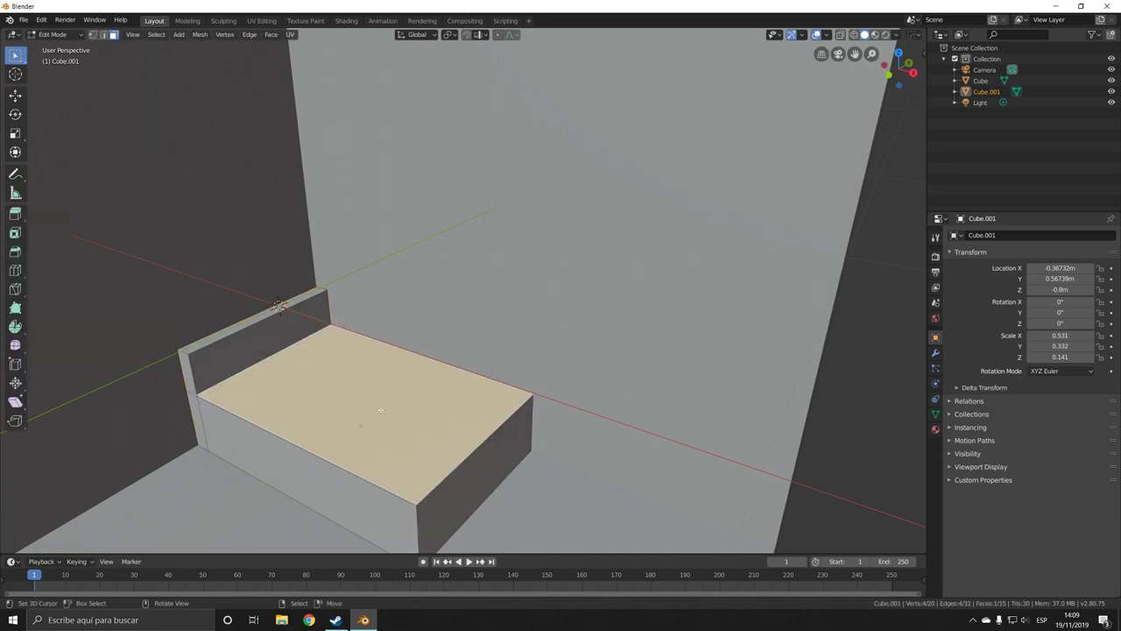
key("p")
left_click(380, 409)
key("Tab")
left_click(380, 409)
key("Tab")
Subdivide the blanket three times into a fine grid
right_click(412, 399)
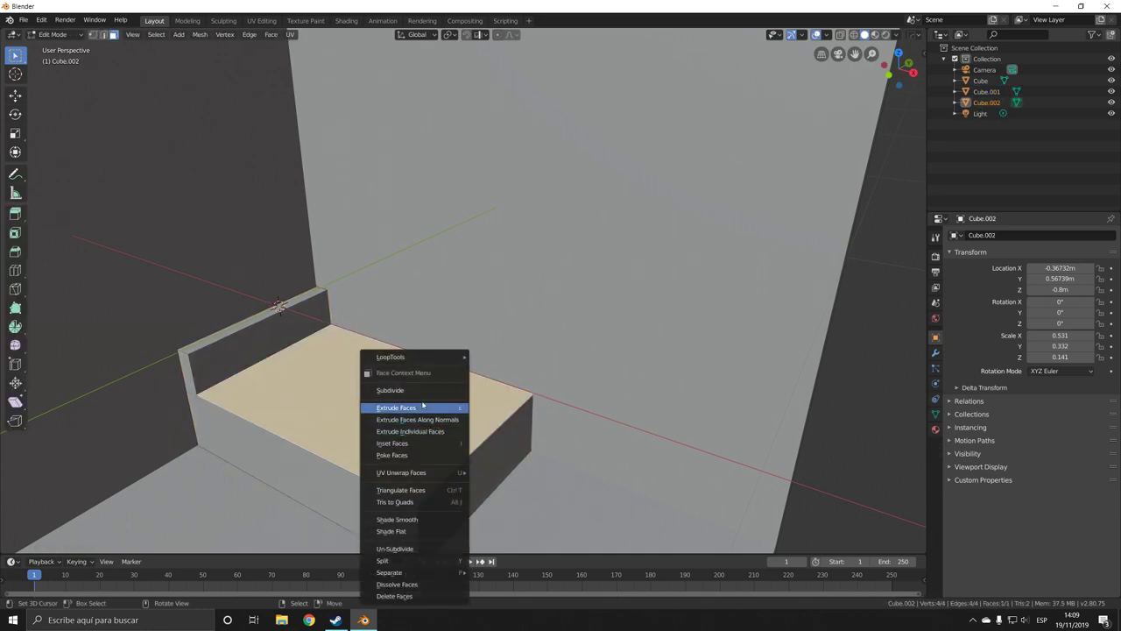
left_click(411, 388)
right_click(416, 391)
left_click(415, 383)
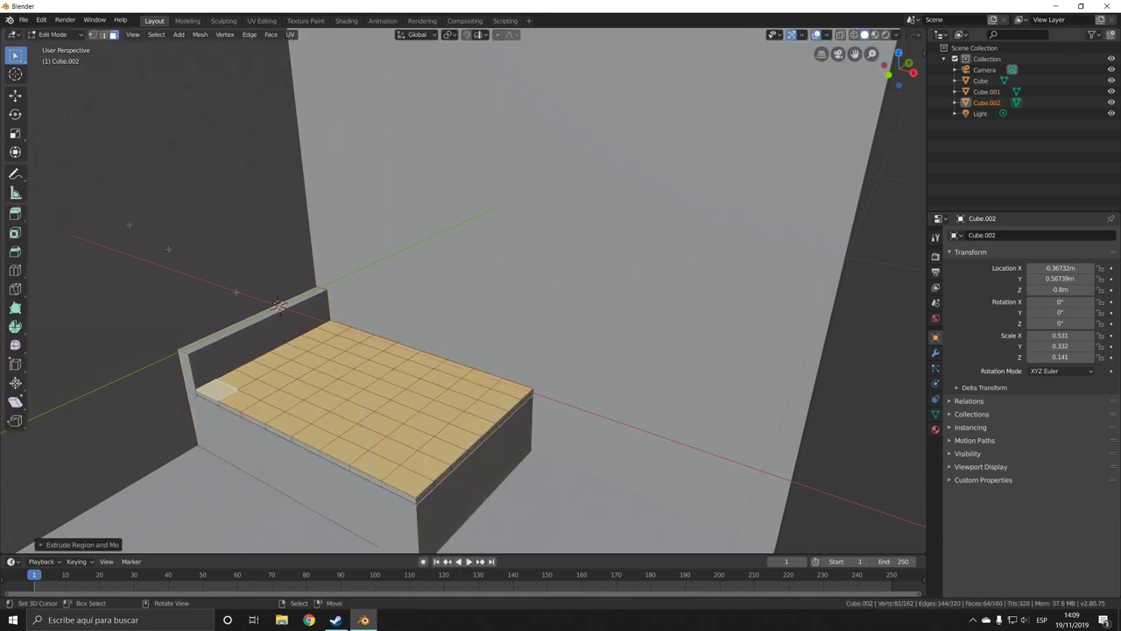
left_click(92, 34)
right_click(316, 380)
left_click(316, 338)
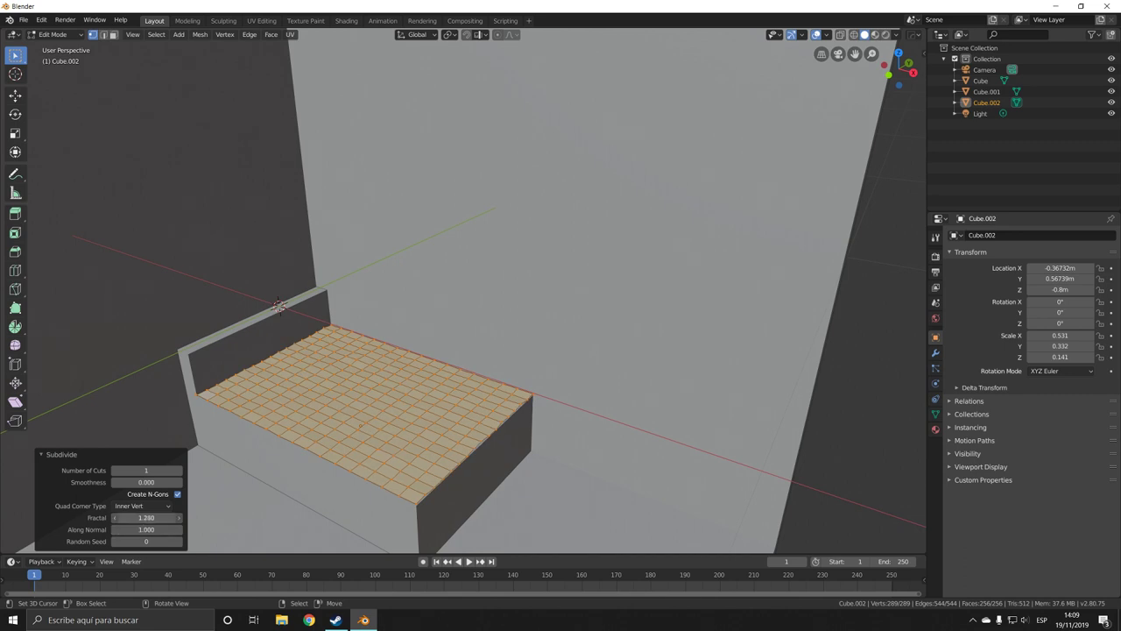
key("Tab")
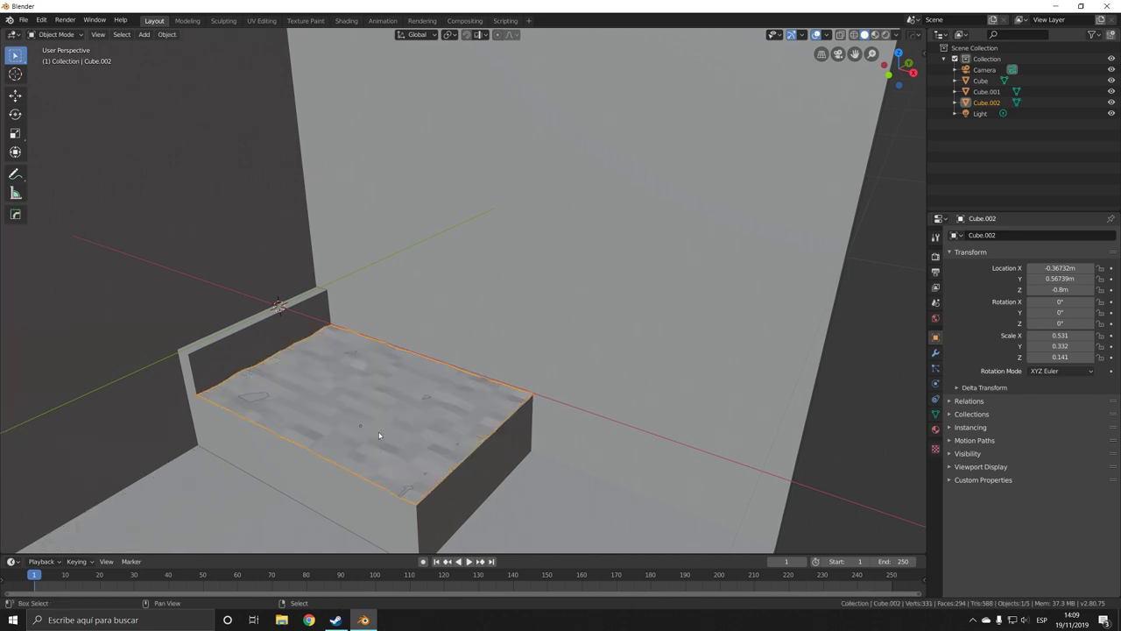
Roughen the blanket with a 1.280 fractal displacement and apply edge sharpening
right_click(379, 436)
left_click(377, 431)
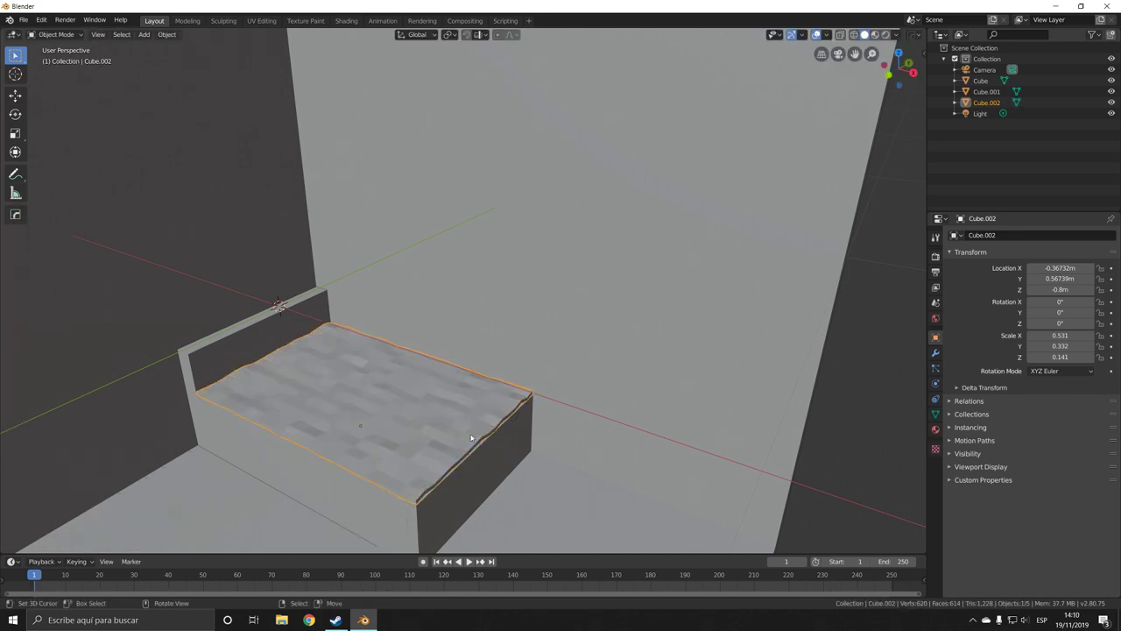
right_click(470, 438)
left_click(470, 442)
middle_click_drag(471, 438, 450, 412)
scroll(451, 413, "up", 5)
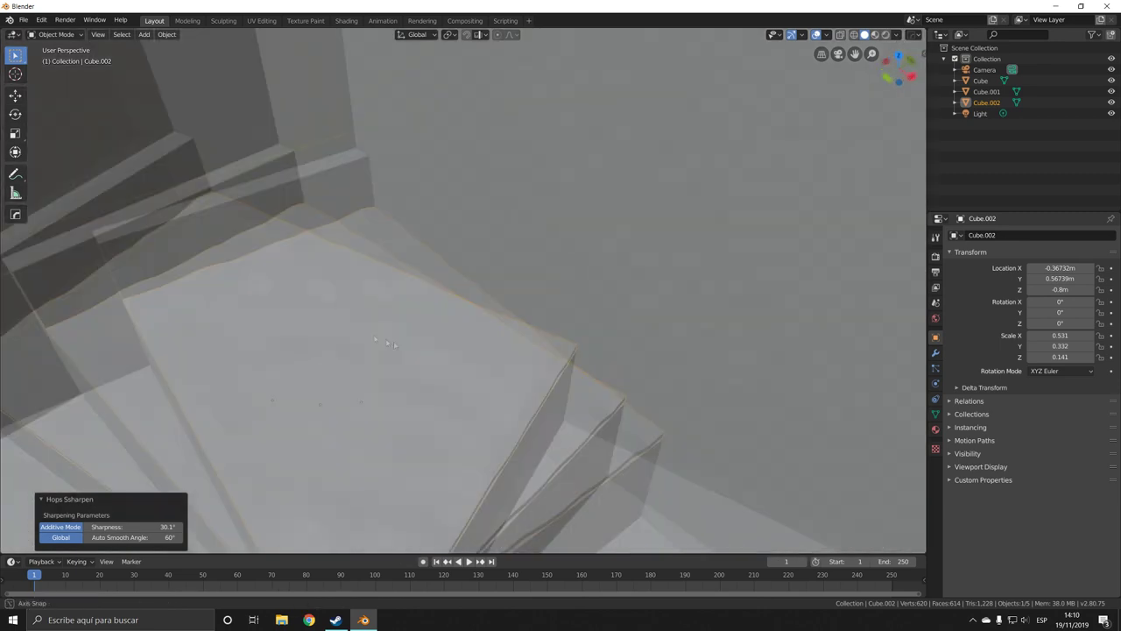
scroll(386, 342, "down", 5)
middle_click_drag(386, 343, 363, 383)
key("shift+a")
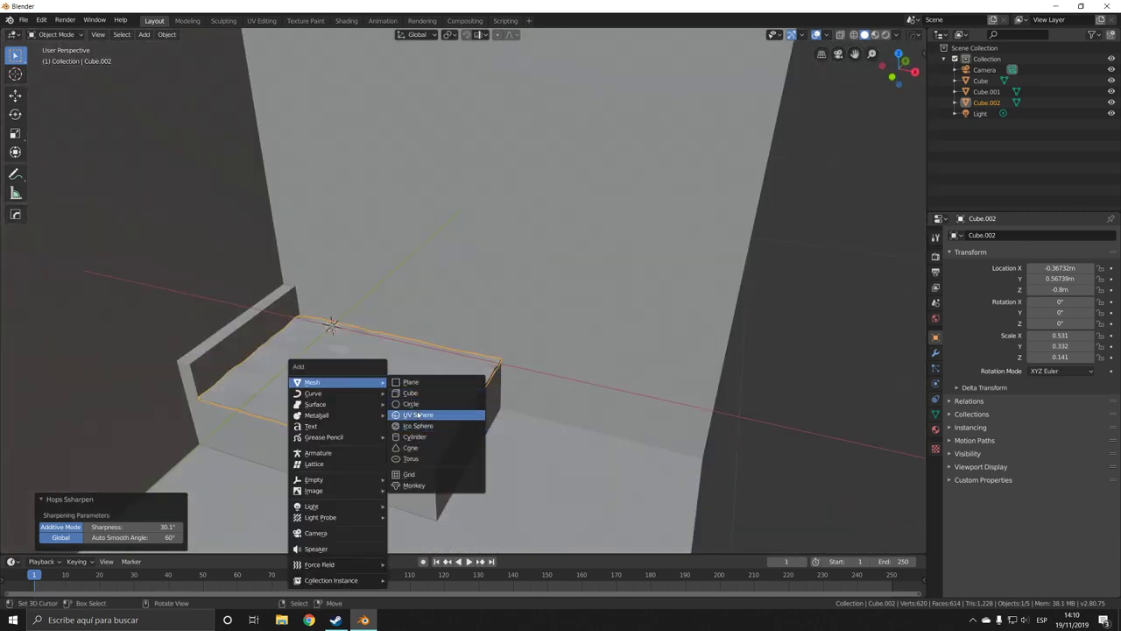
Add a small cube, shrink and flatten it, and lower it onto the bed
left_click(410, 393)
key("s")
left_click(467, 370)
key("s")
key("z")
left_click(387, 318)
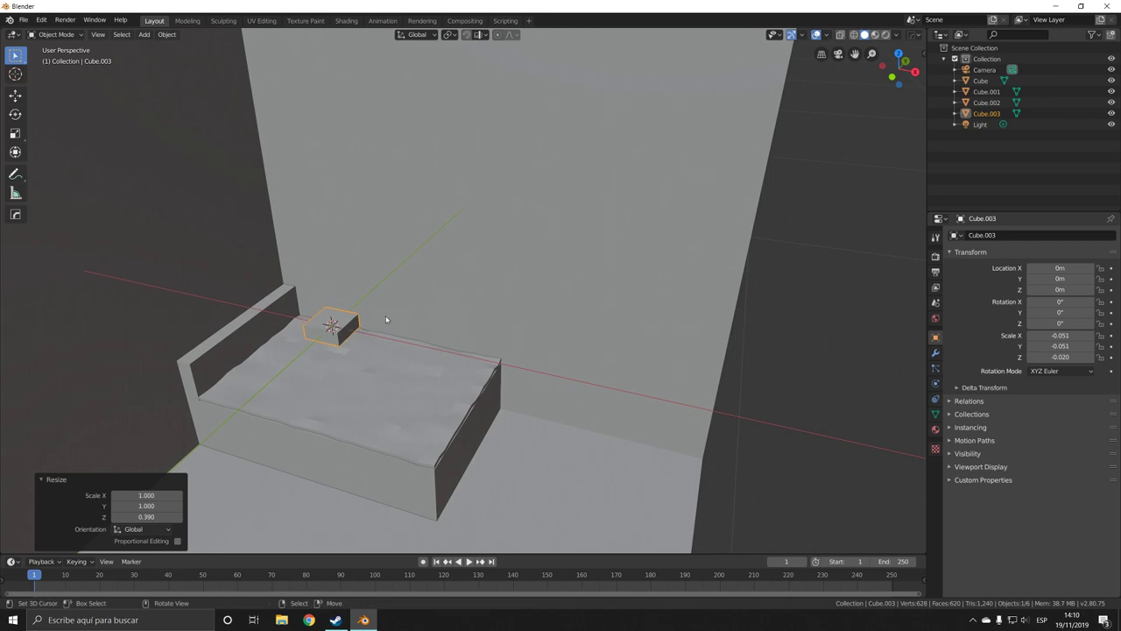
key("g")
key("z")
left_click(383, 445)
Slide the block along Y and X to rest against the headboard
middle_click_drag(383, 445, 363, 430)
key("g")
key("y")
left_click(508, 430)
mouse_move(508, 430)
middle_mouse_down()
mouse_move(577, 459)
mouse_move(526, 438)
middle_mouse_up()
key("g")
key("x")
left_click(421, 399)
key("g")
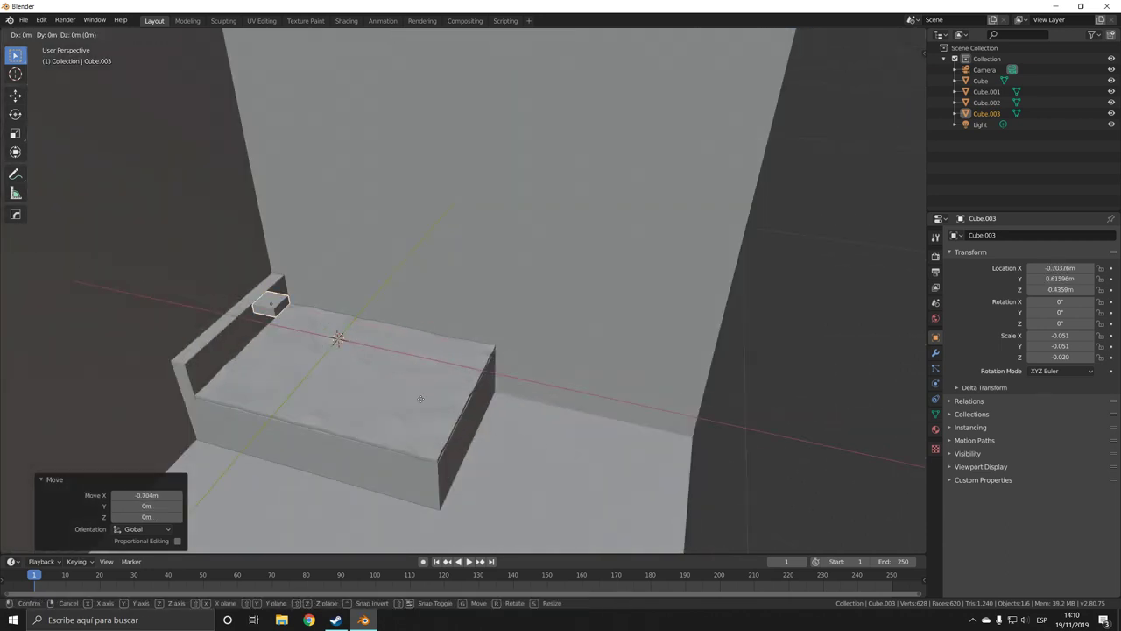
left_click(419, 445)
Stretch the block along Y, enlarge it, and widen it along X into pillow proportions
key("s")
key("y")
left_click(428, 421)
key("s")
left_click(414, 378)
key("s")
key("x")
left_click(412, 385)
key("g")
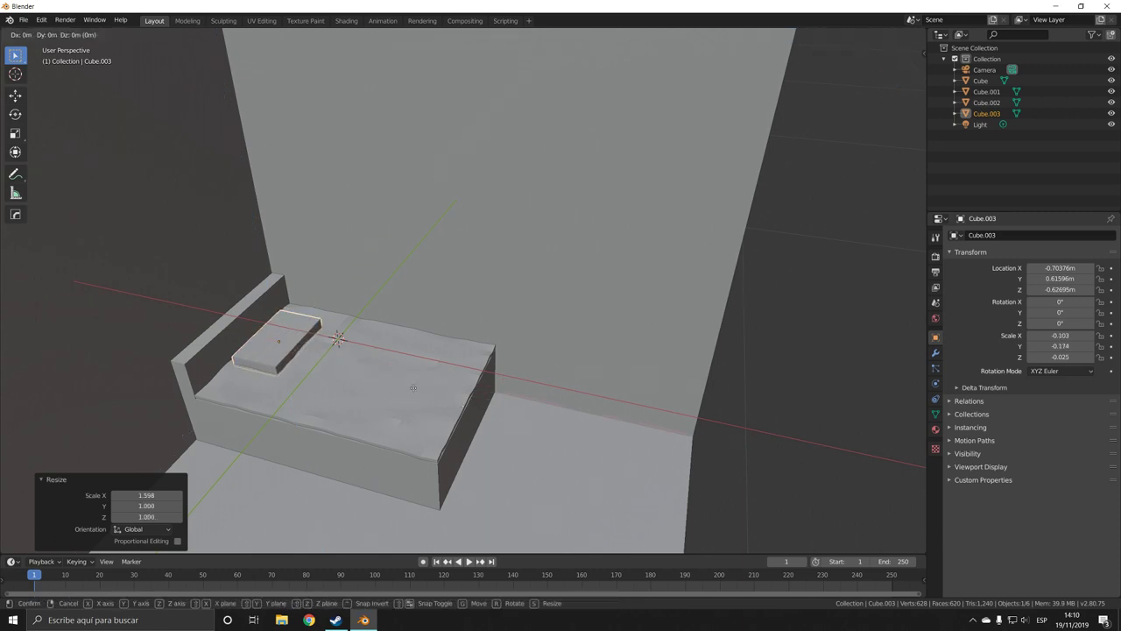
left_click(422, 401)
scroll(422, 401, "up", 2)
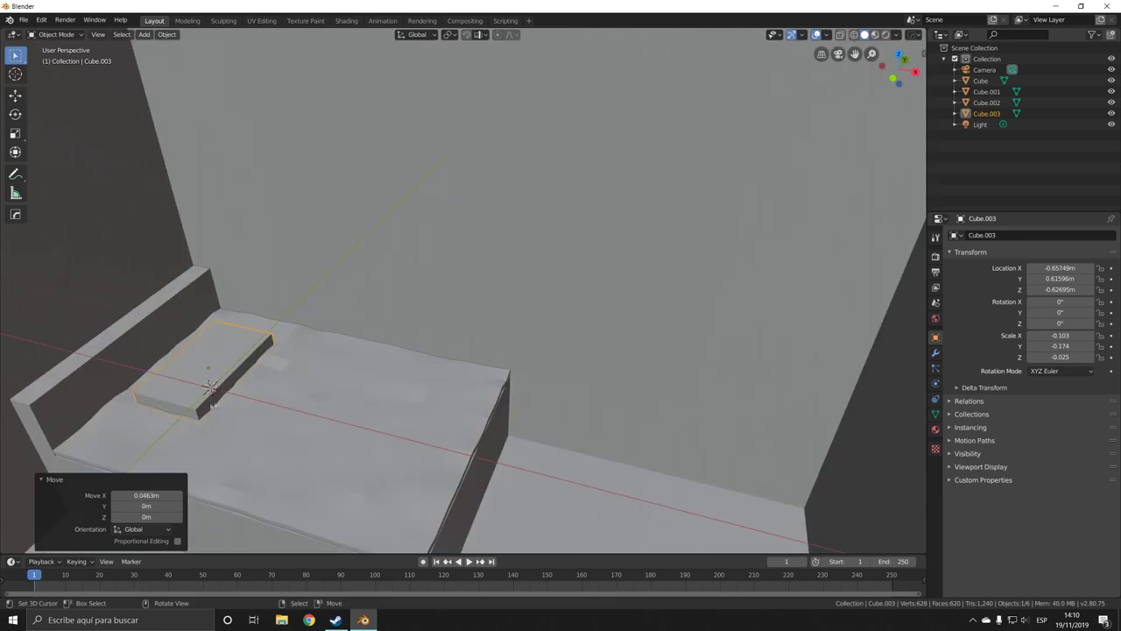
scroll(423, 401, "up", 2)
Add two loop cuts across the pillow and bevel its edges
key("Tab")
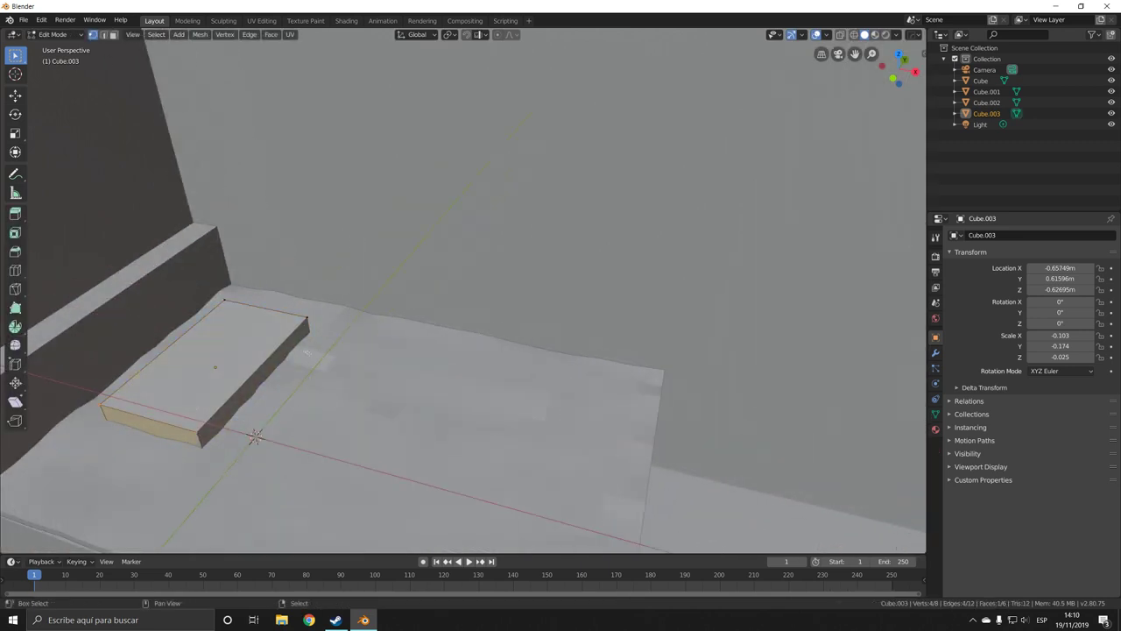
left_click(237, 366)
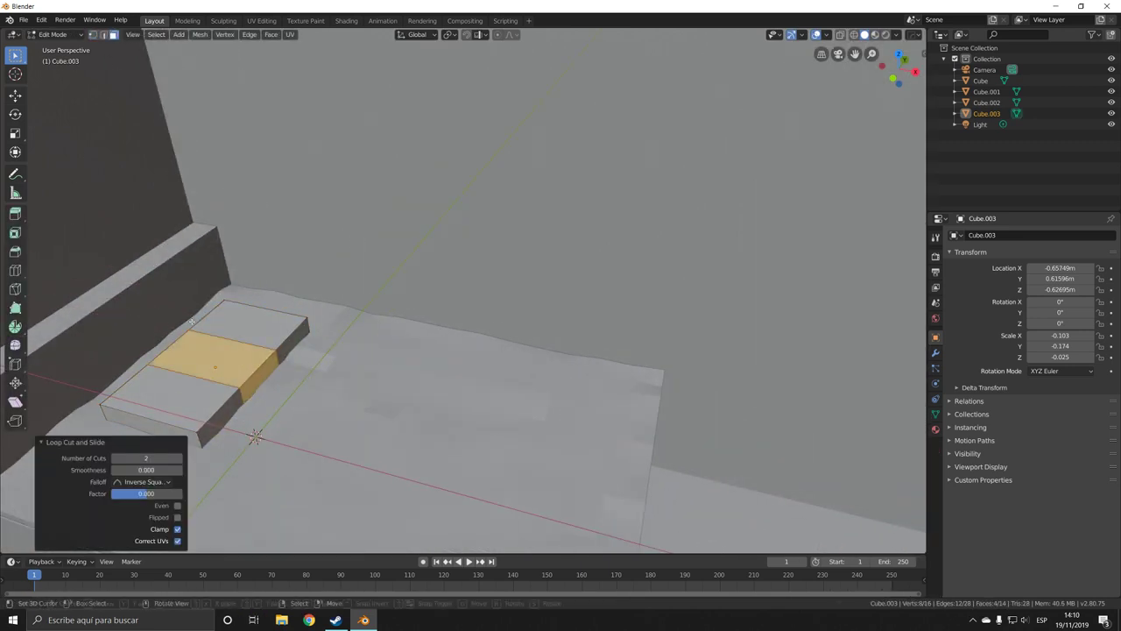
left_click(104, 34)
left_click(207, 442)
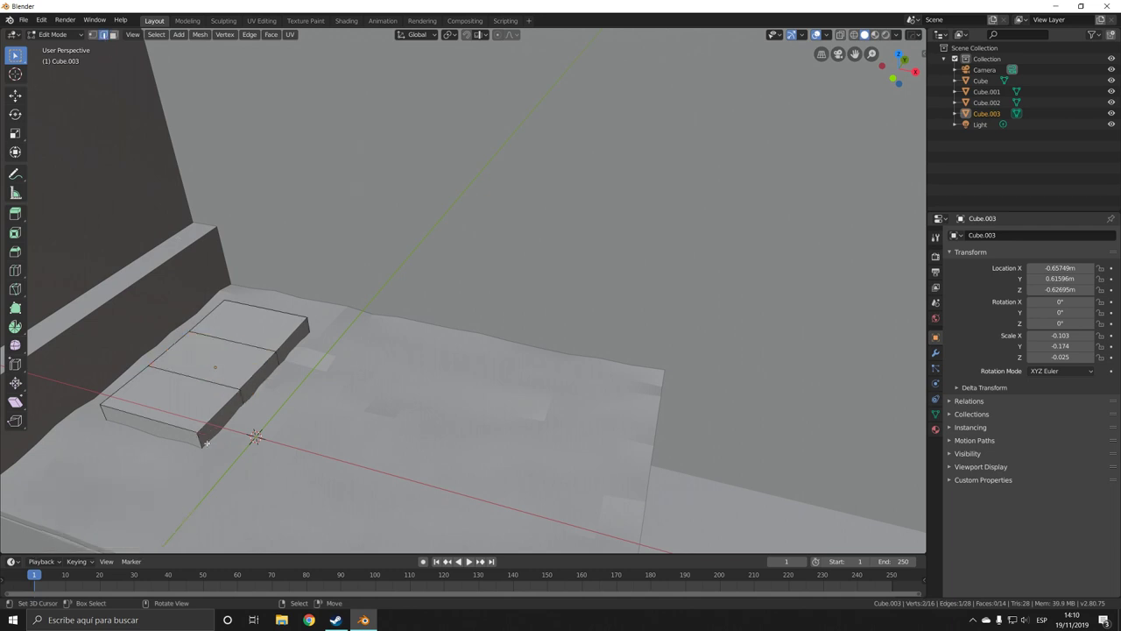
middle_click_drag(308, 327, 297, 418)
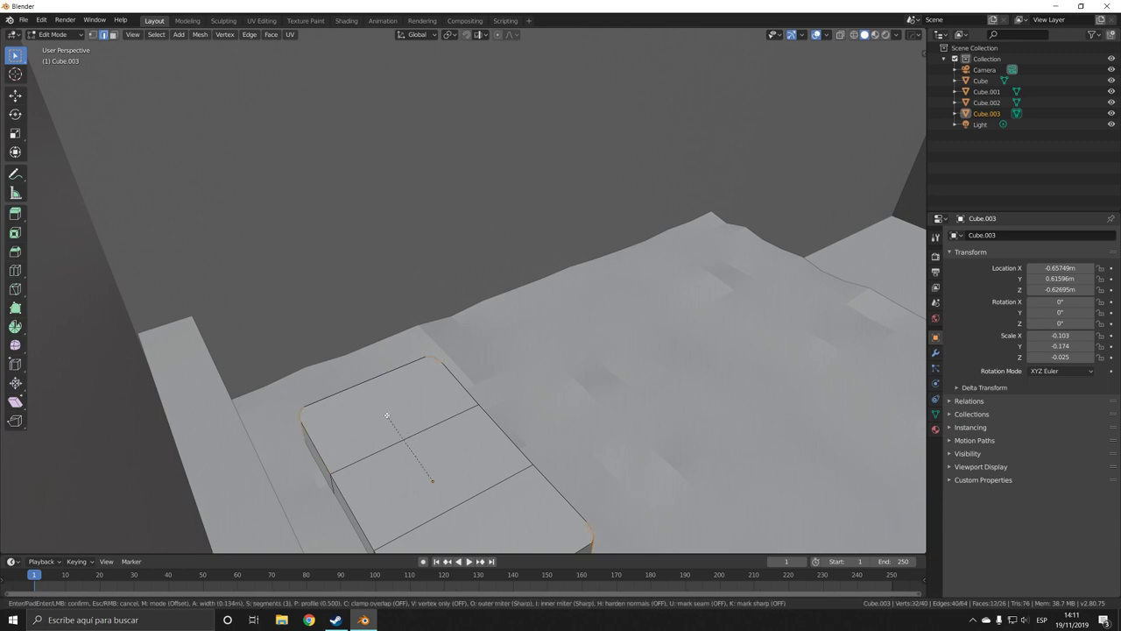
left_click(372, 407)
middle_click_drag(372, 407, 390, 458)
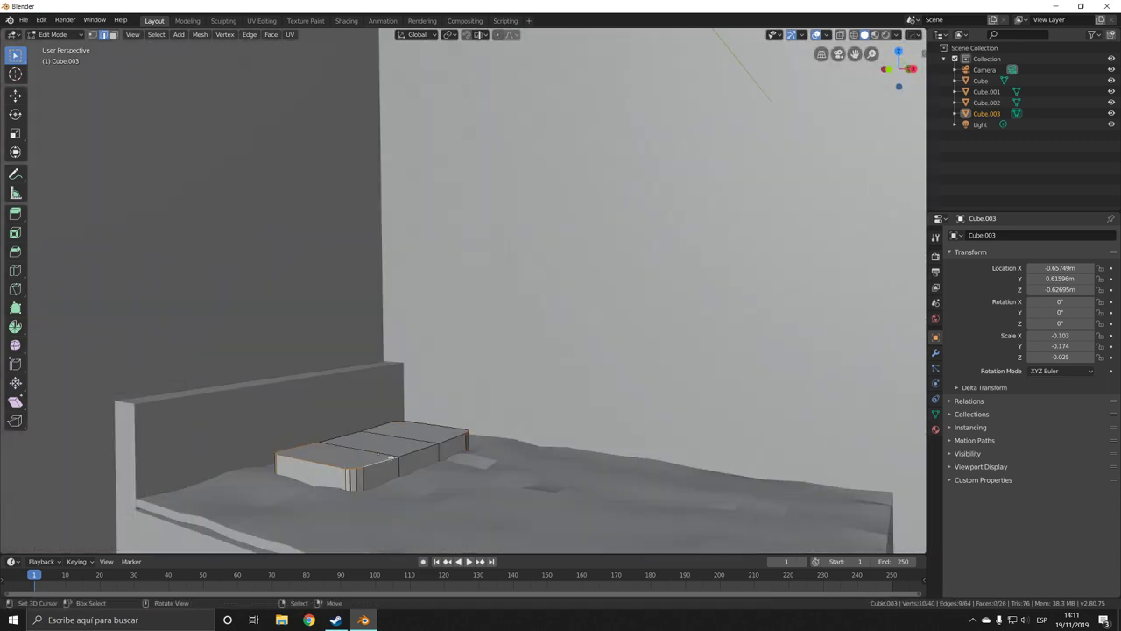
left_click(488, 452)
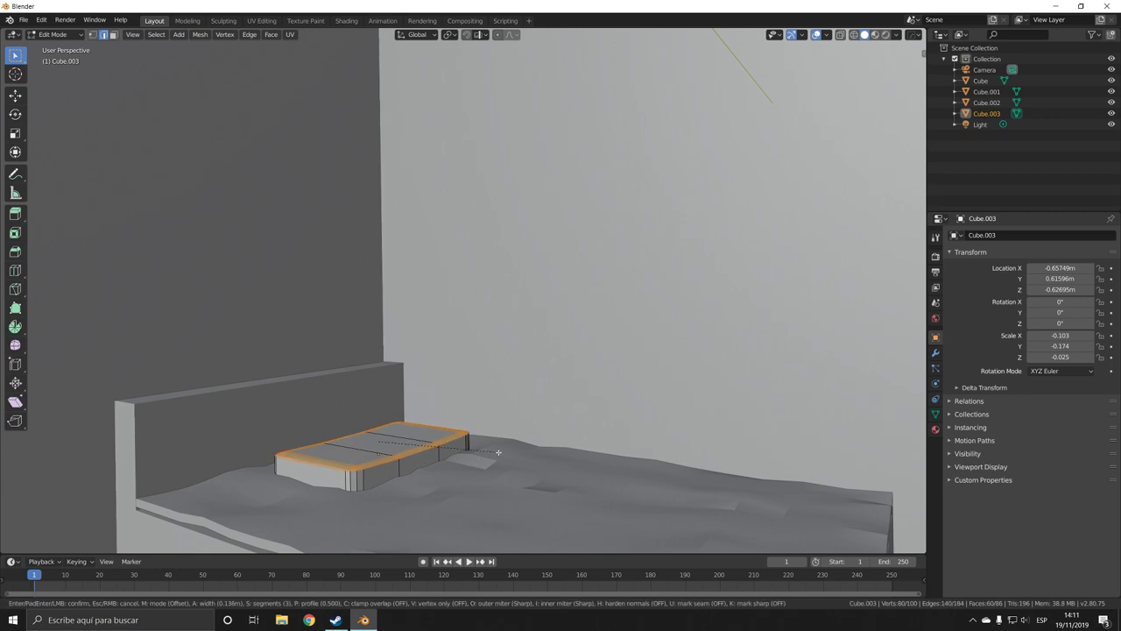
Redo the bevel to round the pillow edges, then apply sharpened shading in Object Mode
key("ctrl+z")
left_click(434, 460)
left_click(392, 464)
key("Tab")
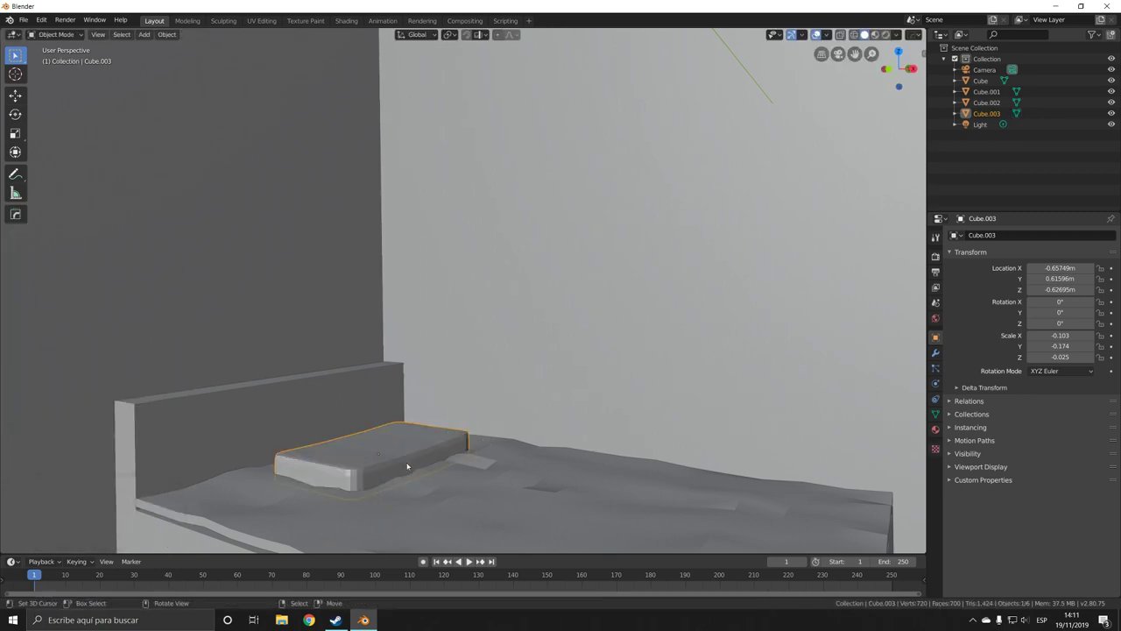
key("q")
left_click(408, 461)
middle_click_drag(409, 462, 400, 511)
scroll(405, 491, "down", 5)
Add a cube, scale it to 0.3 and slide it along X toward the wall
key("shift+a")
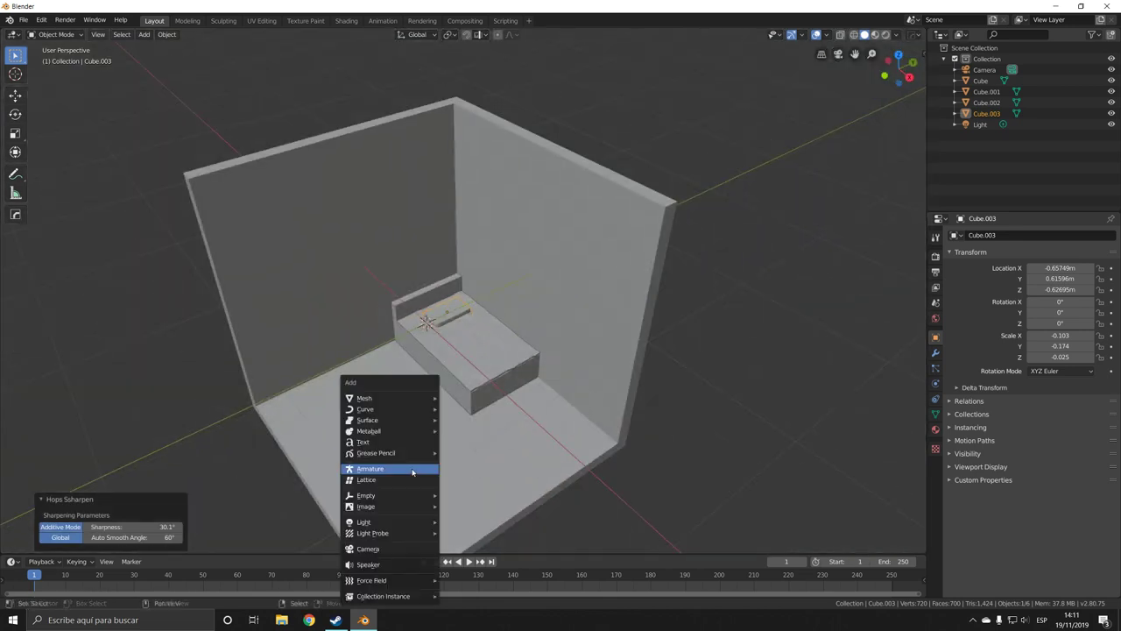
left_click(487, 413)
scroll(487, 414, "down", 5)
type("s.3")
key("Return")
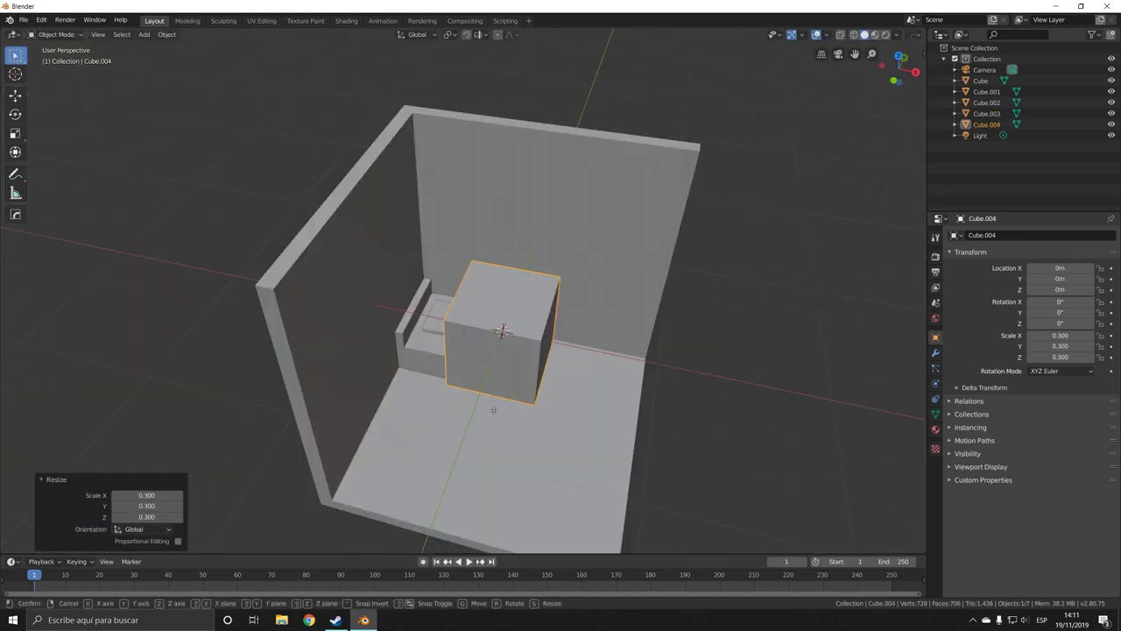
key("g")
key("x")
middle_click_drag(543, 438, 595, 463)
Position the cube against the back wall and lower it onto the floor
key("g")
key("y")
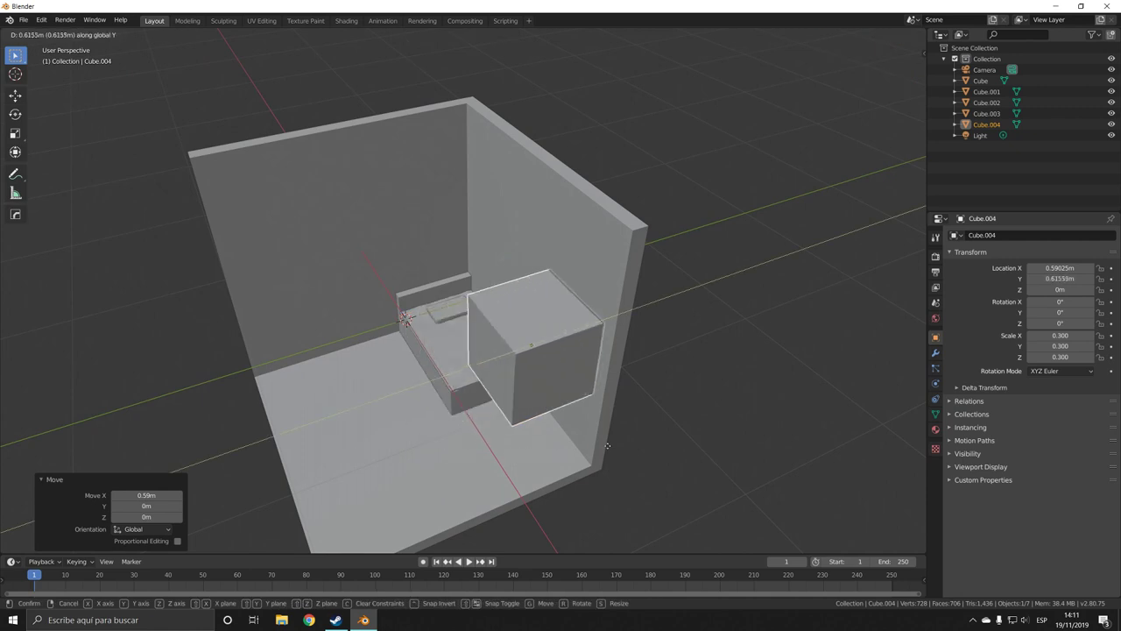
key("y")
left_click(617, 412)
key("g")
key("y")
key("z")
left_click(578, 438)
Raise the cube's top face along Z to wardrobe height
key("Tab")
mouse_move(578, 438)
middle_mouse_down()
mouse_move(544, 428)
mouse_move(136, 42)
middle_mouse_up()
key("g")
key("z")
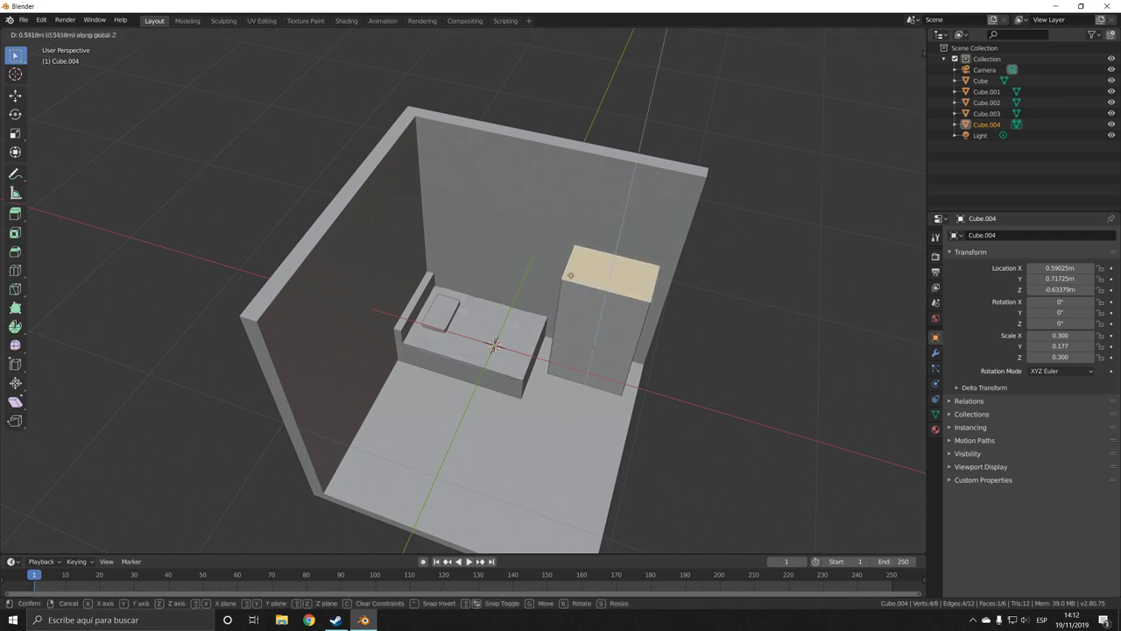
left_click(565, 297)
middle_click_drag(565, 298, 575, 366)
Loop-cut the wardrobe front into two doors and shrink the left door face
key("g")
key("g")
left_click(567, 424)
key("ctrl+r")
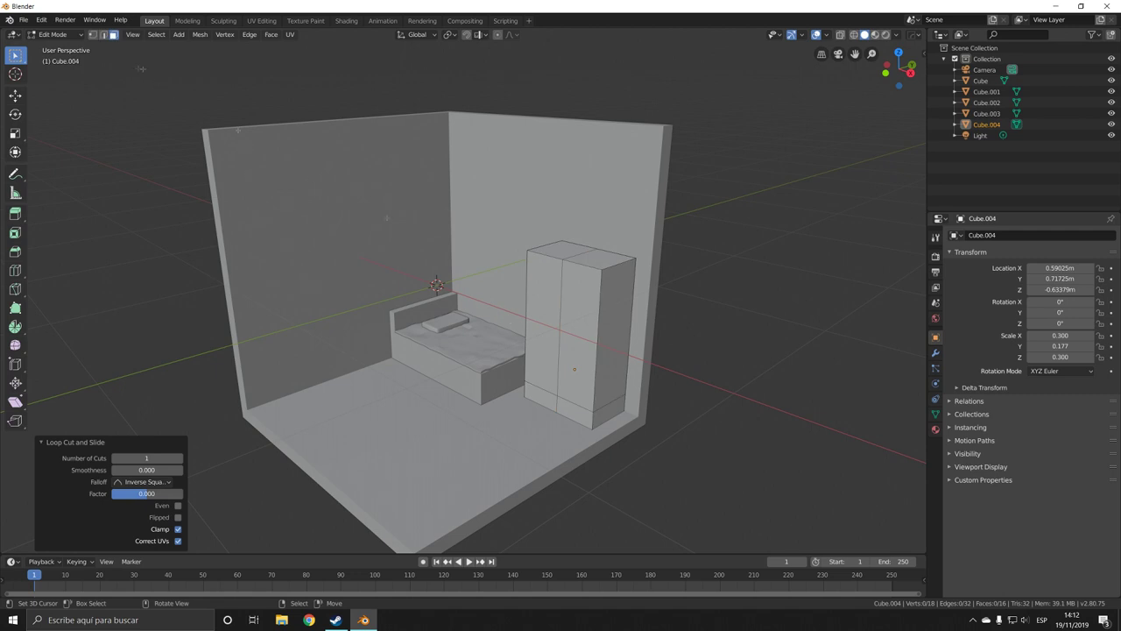
left_click(578, 333)
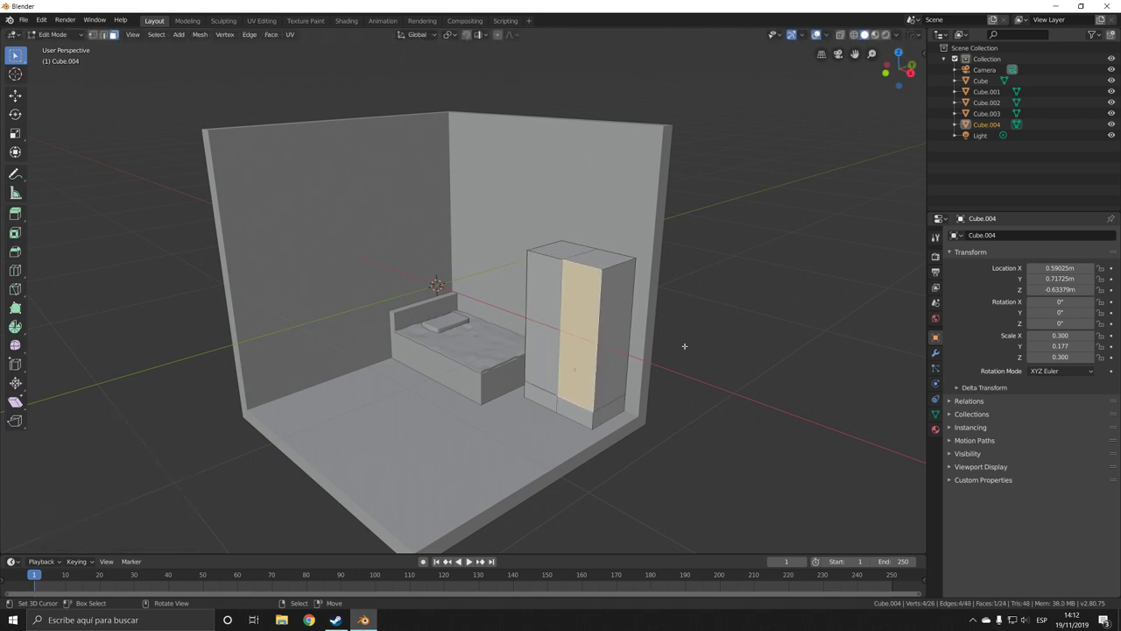
key("s")
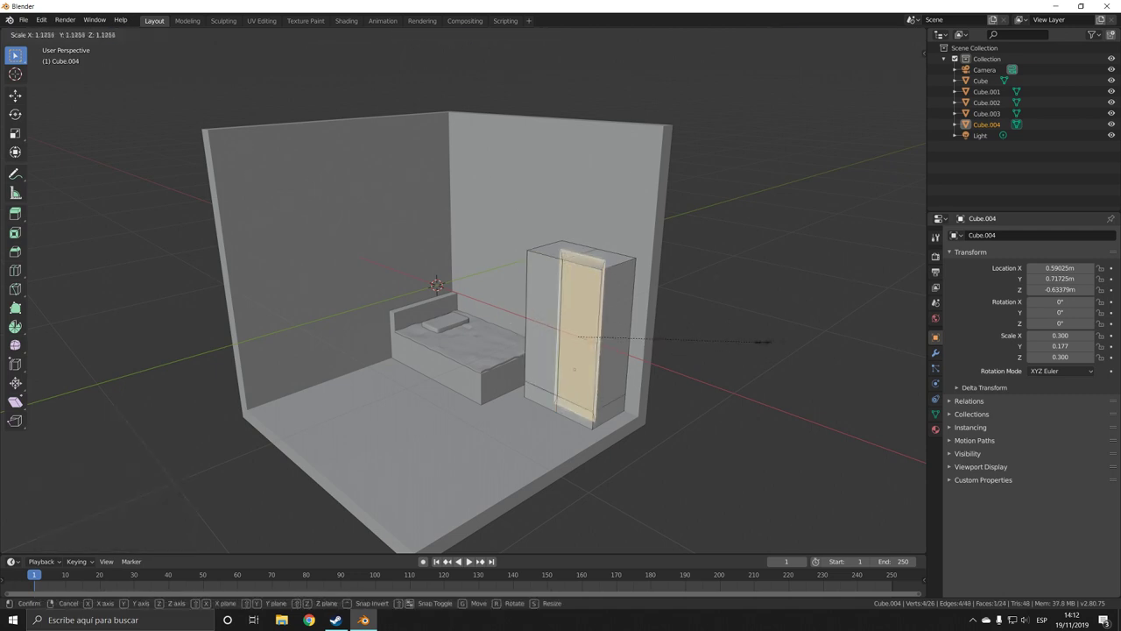
left_click(769, 341)
Apply the wardrobe's scale in object mode
left_click(480, 34)
left_click(473, 77)
key("Tab")
left_click(167, 34)
left_click(289, 127)
Scale the door faces to 0.9 and narrow the right door 0.9 along X
key("Tab")
type("s.9")
key("Return")
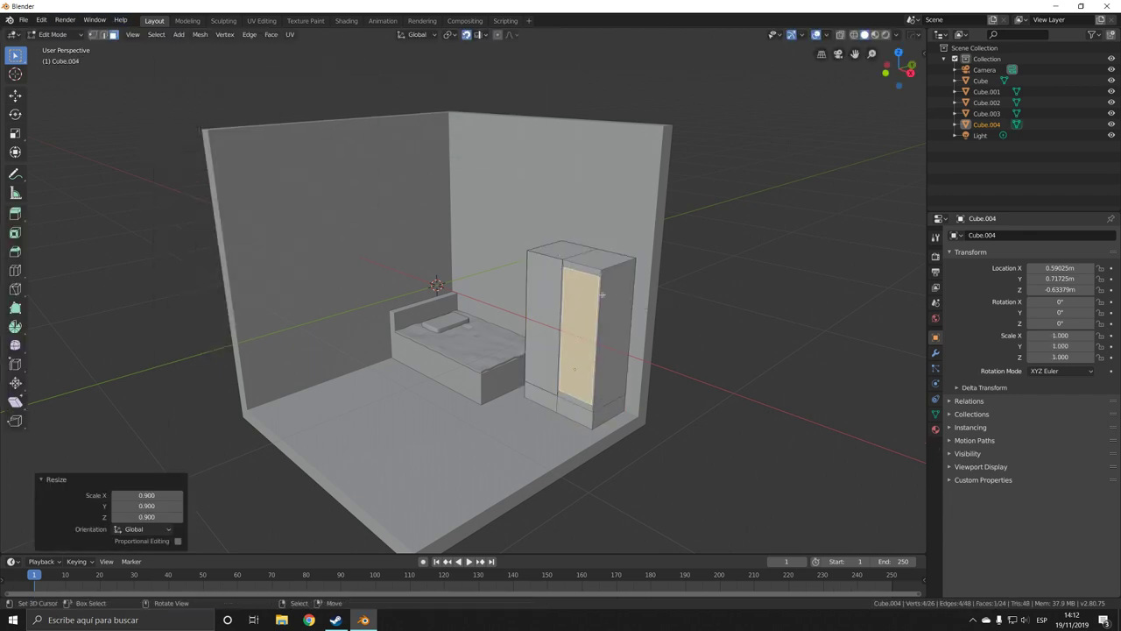
middle_click_drag(602, 294, 684, 362)
key("s")
left_click(705, 333)
type("sx.9")
key("Return")
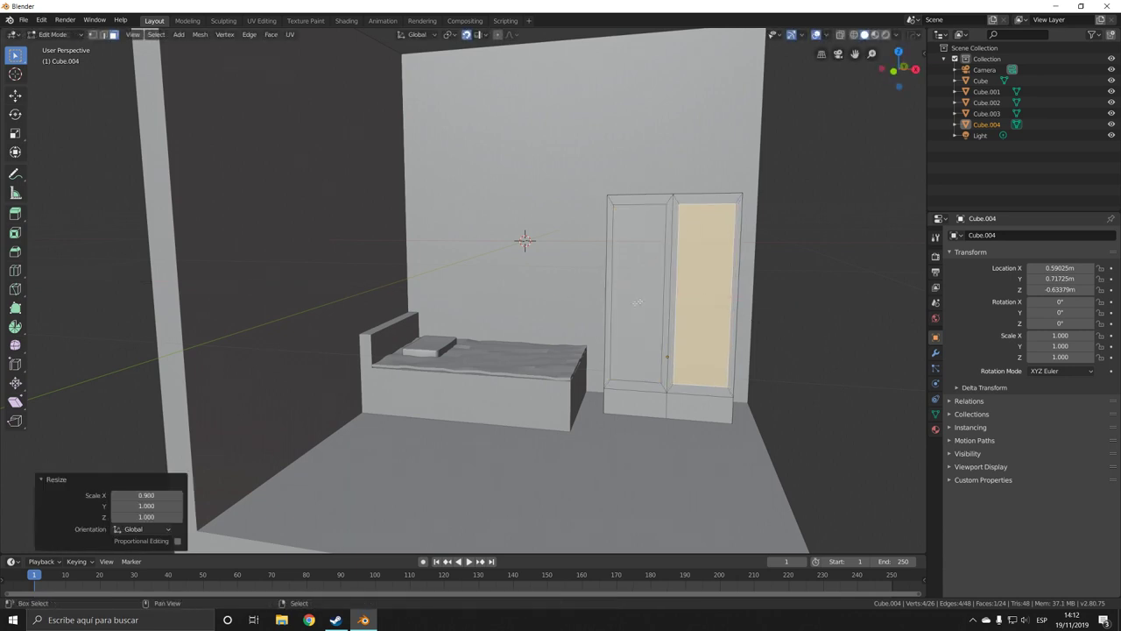
middle_click_drag(637, 302, 662, 369)
Extrude the door panels by 0.1 and shift them along Y
type(".1")
key("Return")
left_click(477, 34)
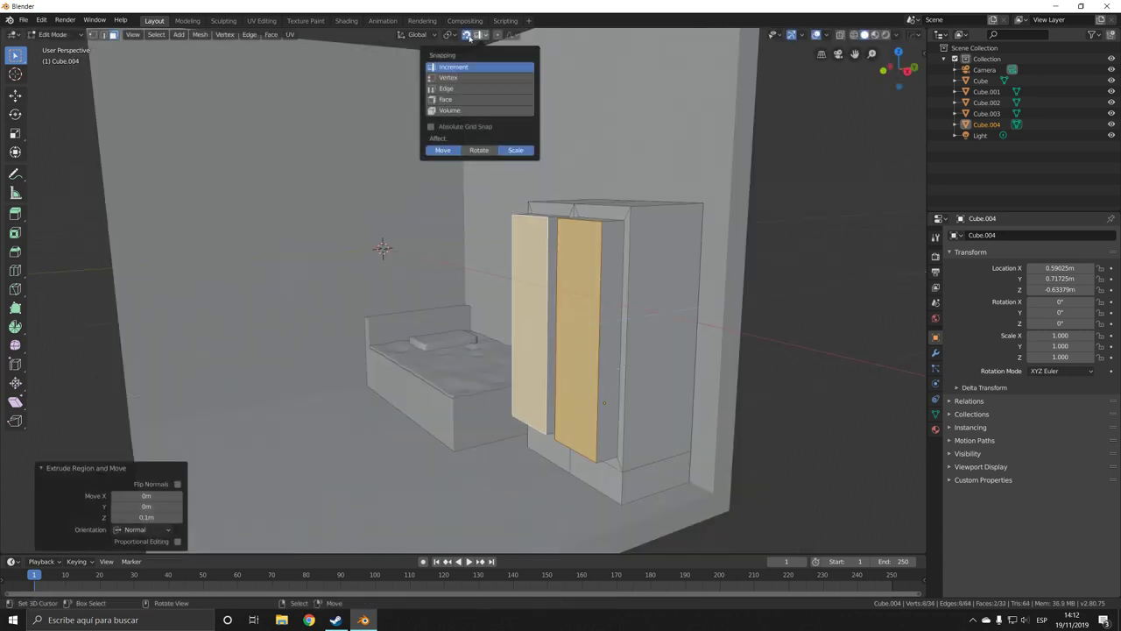
key("g")
key("y")
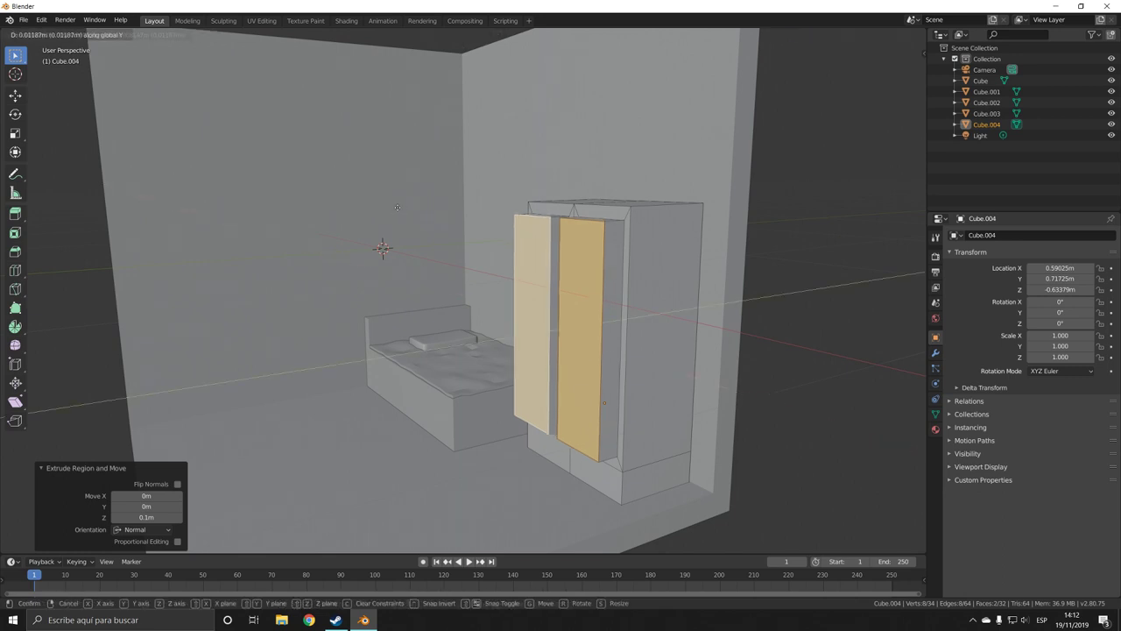
left_click(409, 204)
middle_click_drag(408, 204, 526, 263)
scroll(696, 372, "up", 3)
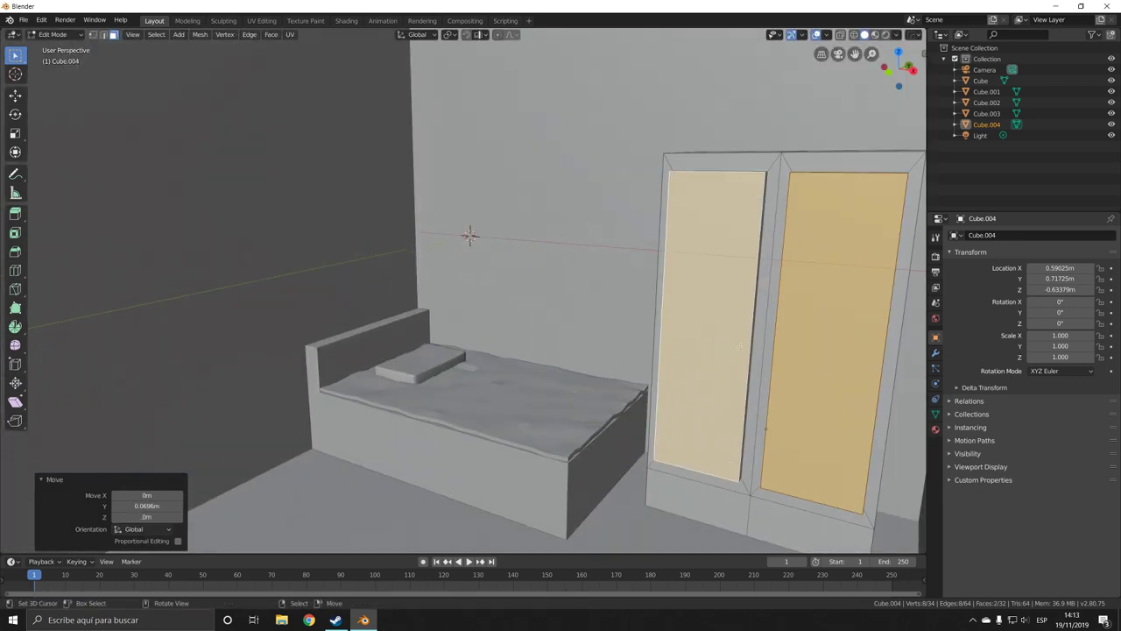
key("shift+a")
Add a cylinder, shrink it and rotate it 90° on X into a knob
left_click(653, 424)
scroll(652, 424, "down", 3)
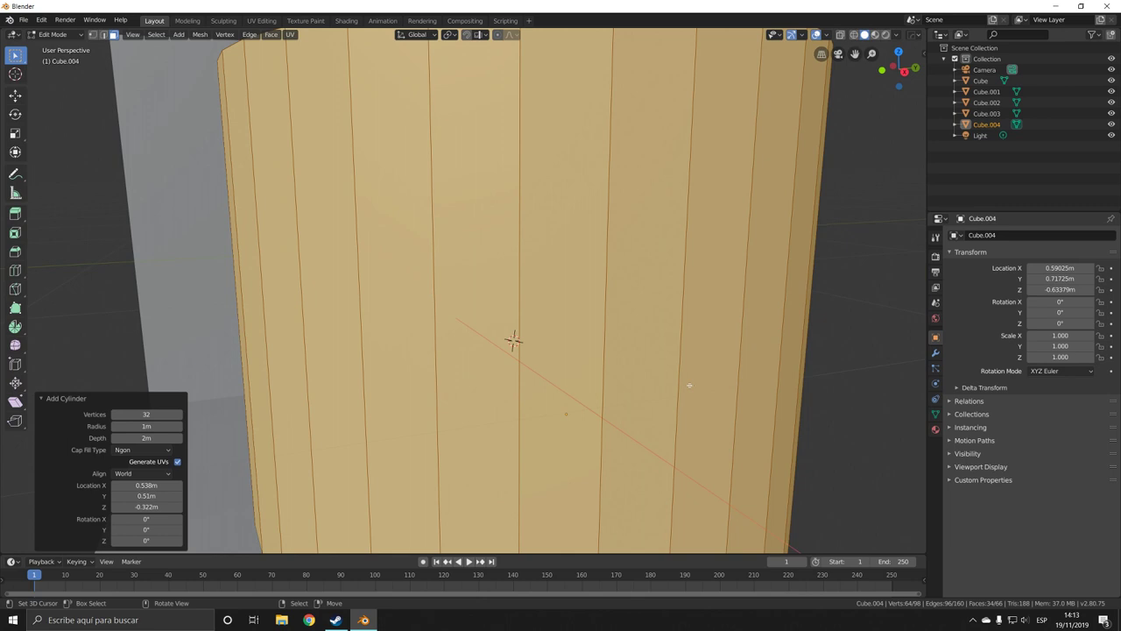
scroll(653, 424, "down", 2)
key("s")
left_click(540, 357)
scroll(540, 357, "up", 3)
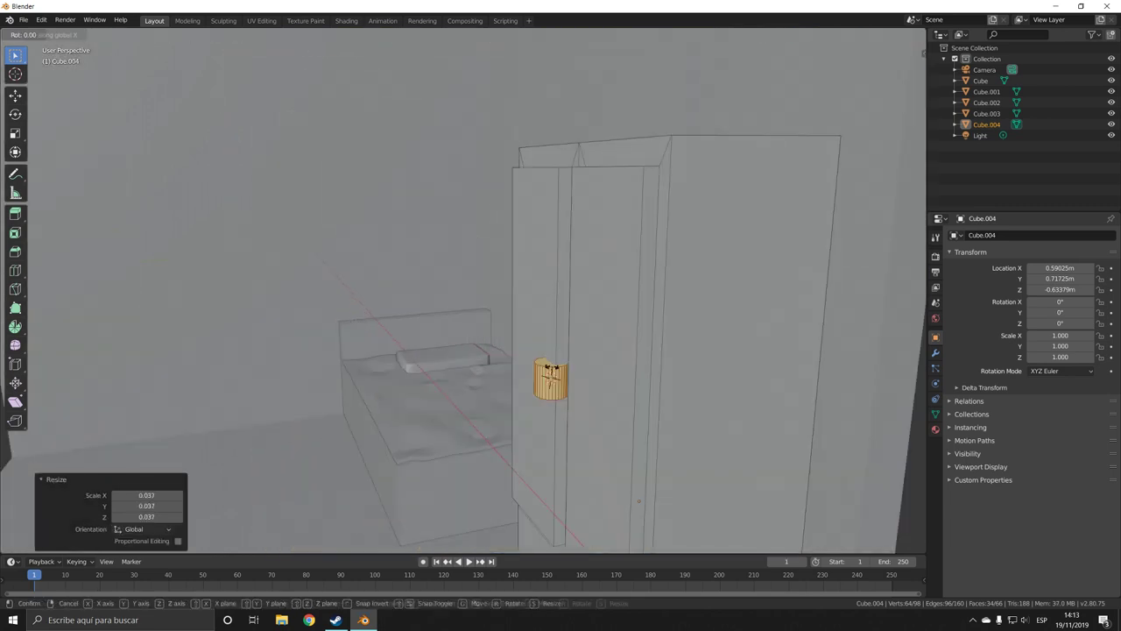
type("rx90")
key("Return")
scroll(709, 420, "up", 2)
key("s")
left_click(681, 410)
Place the knob on one door along X and duplicate it along X for the other
key("g")
key("x")
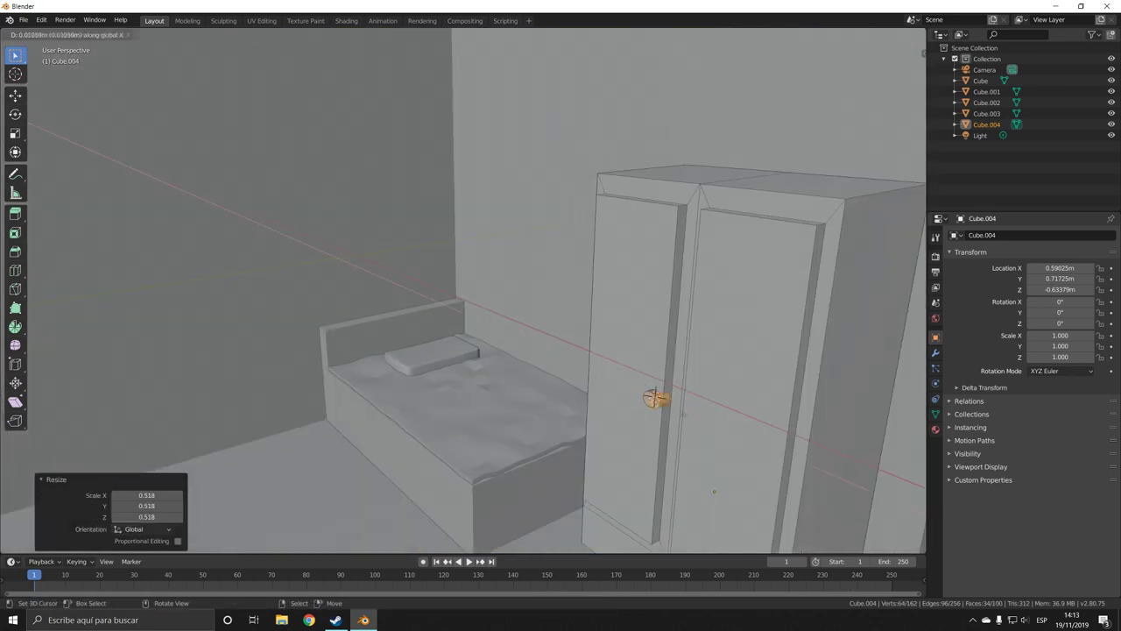
left_click(819, 468)
key("shift+d")
key("x")
scroll(647, 382, "up", 3)
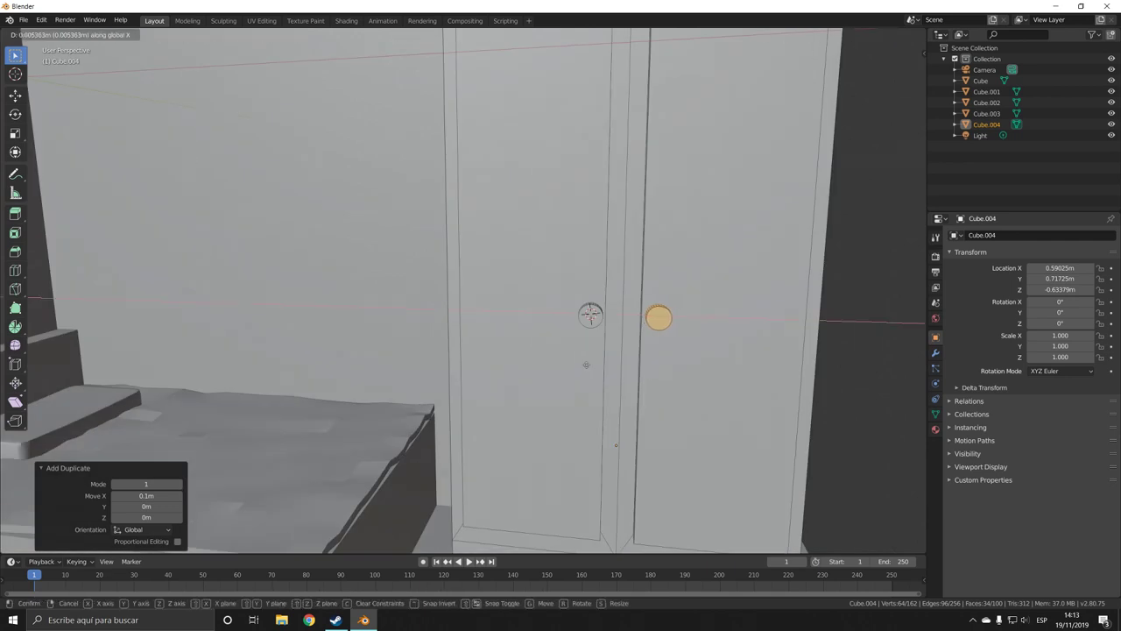
left_click(586, 365)
scroll(586, 365, "down", 5)
mouse_move(586, 364)
middle_mouse_down()
mouse_move(354, 344)
mouse_move(318, 370)
middle_mouse_up()
key("shift+a")
left_click(350, 302)
Turn on X-ray, delete the oversized cube's faces, and add a fresh cube
key("alt+z")
key("x")
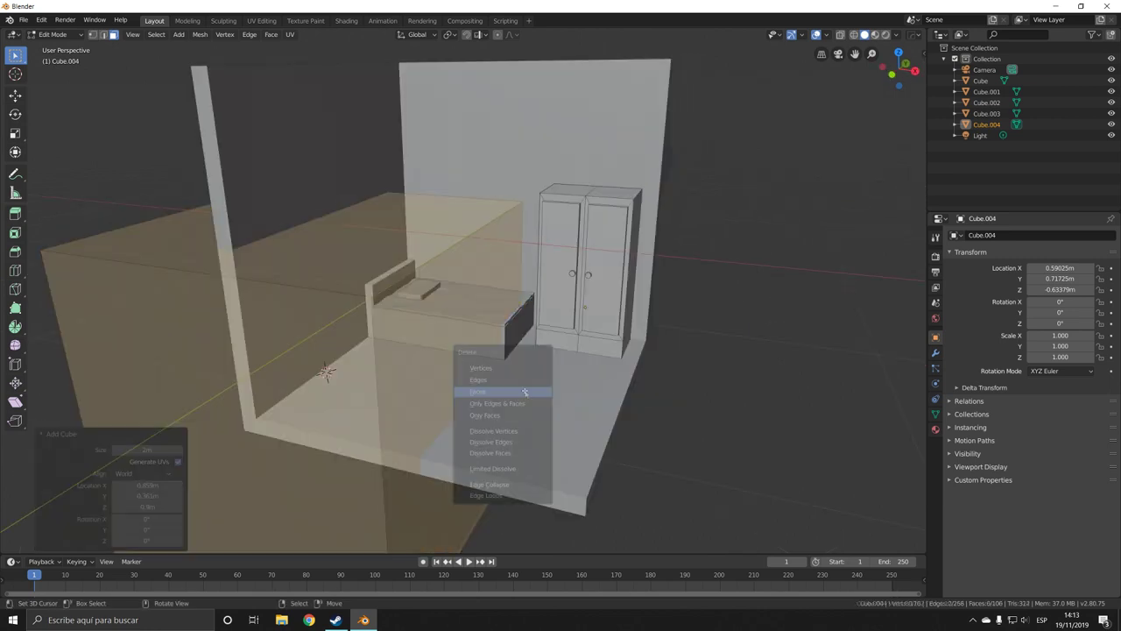
left_click(525, 391)
key("Tab")
key("shift+a")
left_click(578, 386)
Resize the new cube, narrow it along X and raise it on Z
key("s")
left_click(489, 395)
key("s")
key("x")
left_click(451, 386)
key("g")
key("z")
left_click(453, 372)
Set the desk block's height on Z and move it beside the bed along X
key("s")
key("z")
left_click(455, 367)
key("g")
key("z")
left_click(472, 364)
key("g")
key("x")
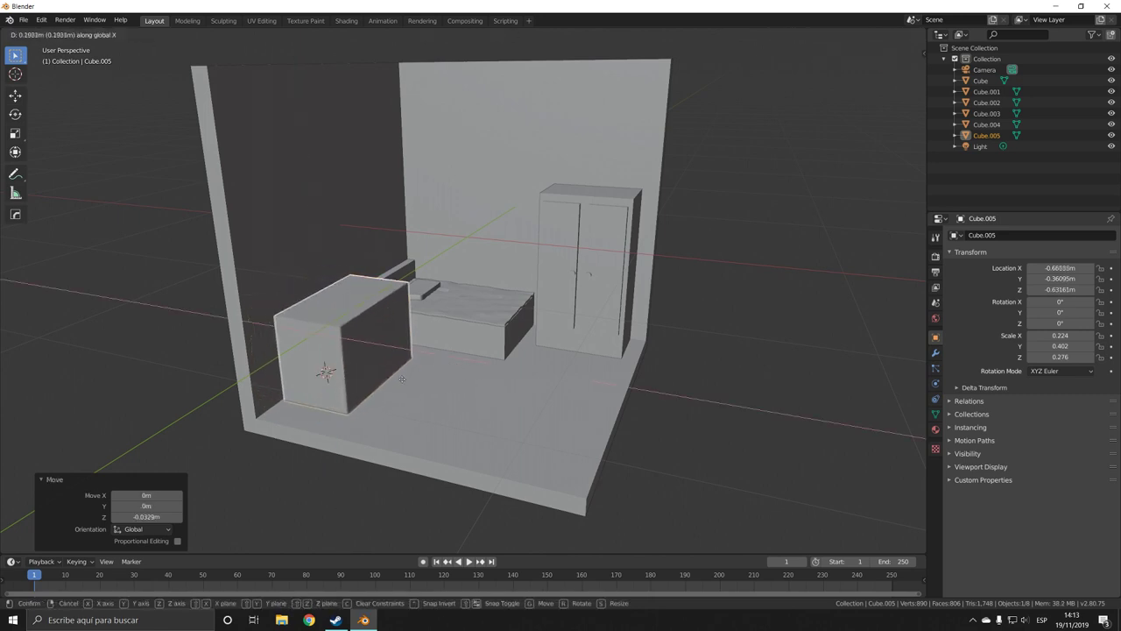
left_click(427, 379)
middle_click_drag(427, 379, 374, 377)
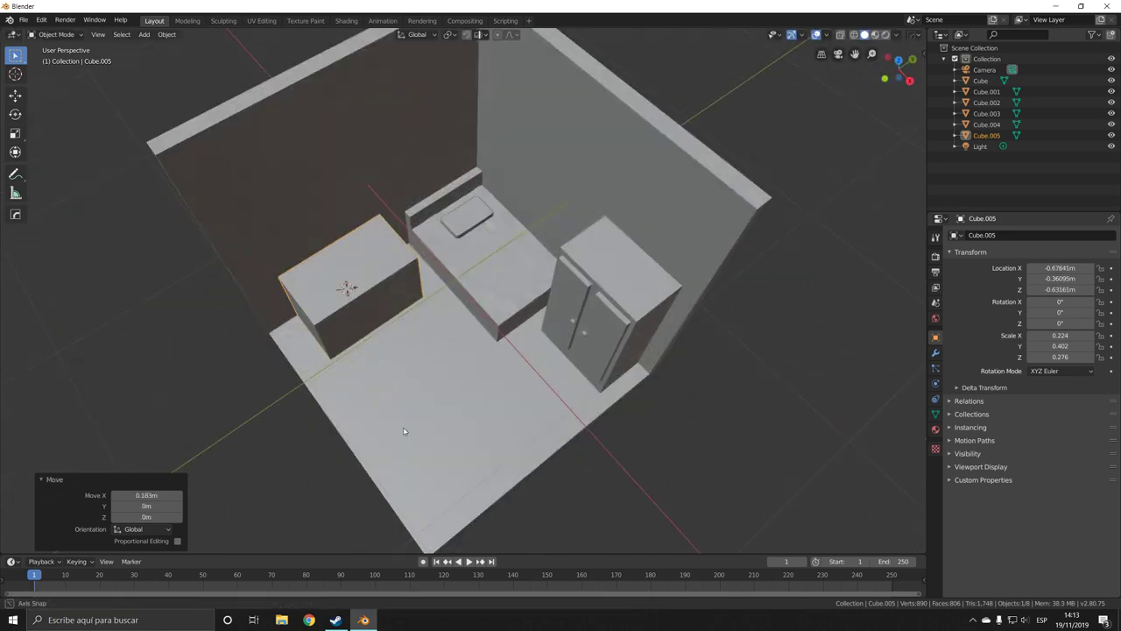
scroll(374, 377, "up", 3)
scroll(289, 377, "up", 3)
Duplicate the desk block and scale the copy along X into a cutter
key("shift+d")
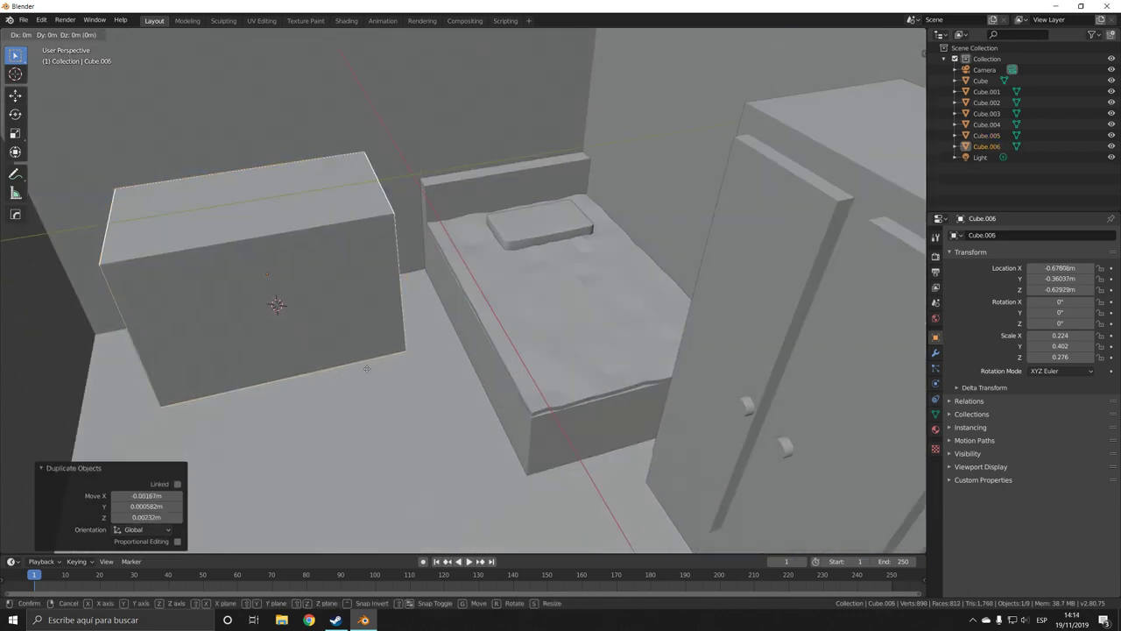
left_click(383, 407)
mouse_move(383, 407)
middle_mouse_down()
mouse_move(437, 377)
mouse_move(473, 407)
middle_mouse_up()
key("s")
key("x")
left_click(450, 373)
key("s")
key("x")
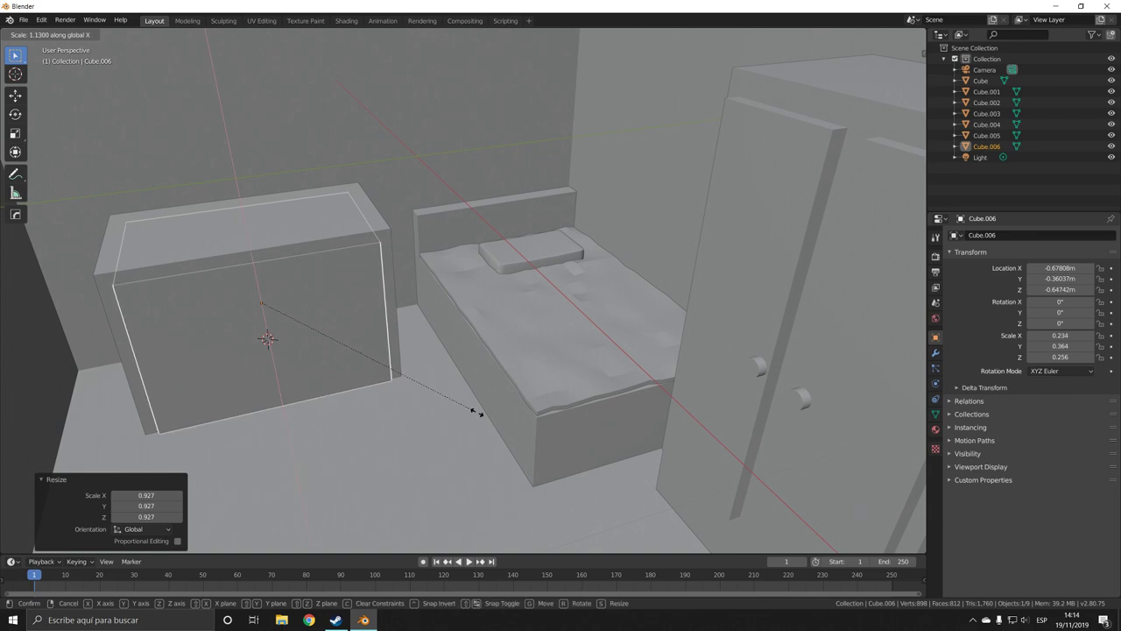
left_click(363, 419)
Boolean-cut the copy out of the desk with Hard Ops, then delete the cutter
middle_click_drag(364, 420, 175, 368)
left_click(126, 351, "shift")
key("q")
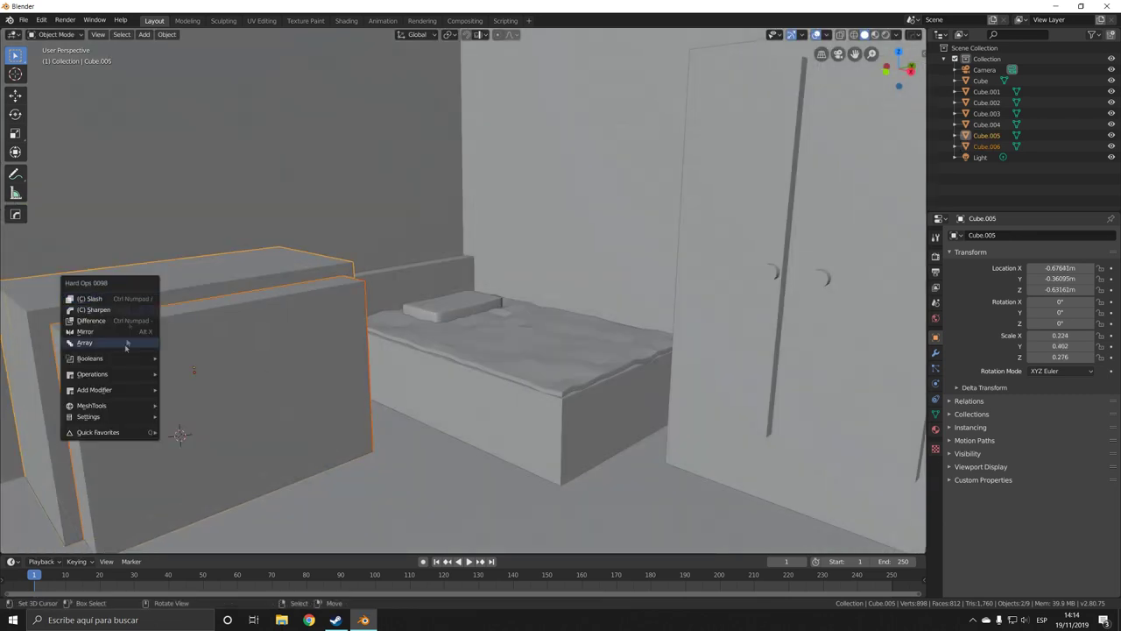
left_click(179, 380)
key("Delete")
key("Home")
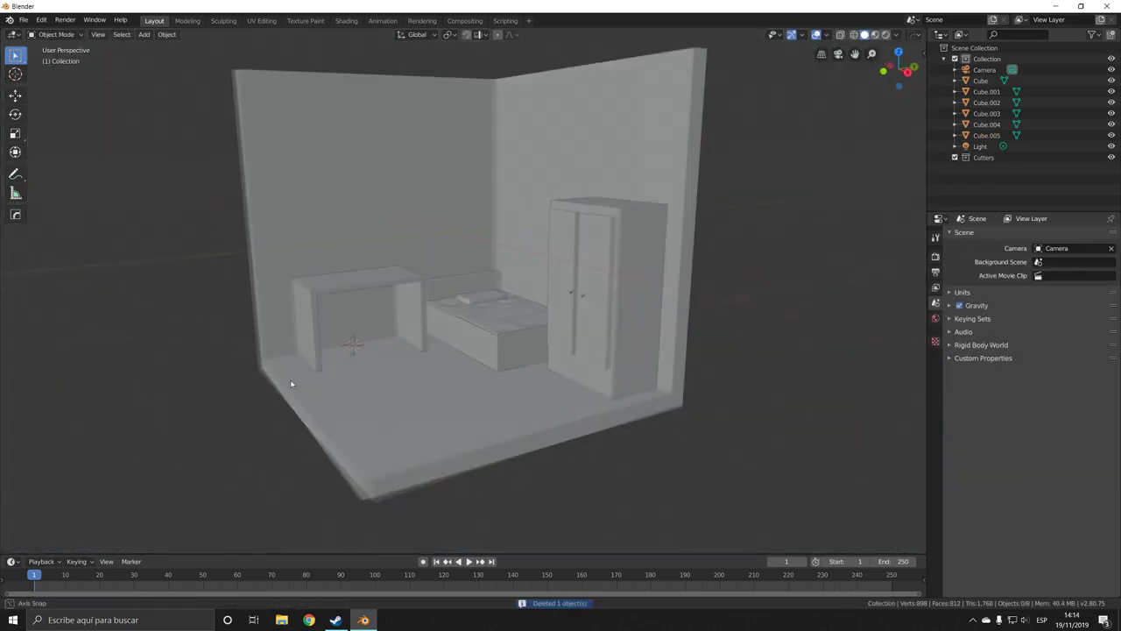
scroll(291, 383, "up", 2)
scroll(291, 382, "up", 5)
Lower the desk's top face 0.134 m along Z in Edit Mode
left_click(249, 289)
key("Tab")
scroll(250, 289, "up", 2)
left_click(262, 350)
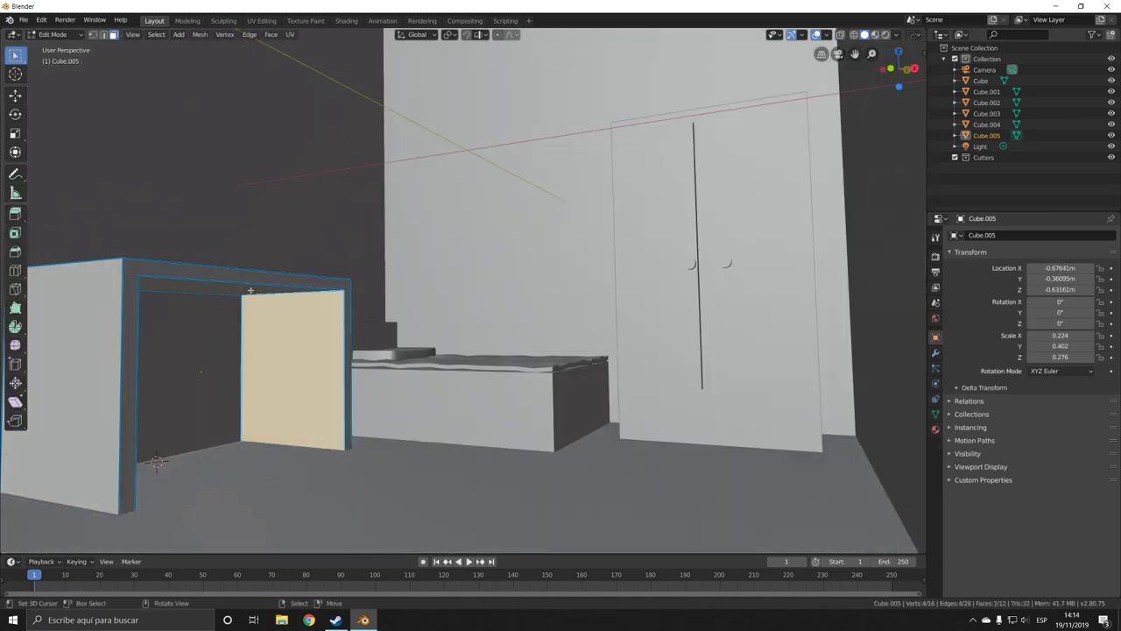
middle_click_drag(220, 289, 210, 309)
left_click(210, 308)
key("g")
key("z")
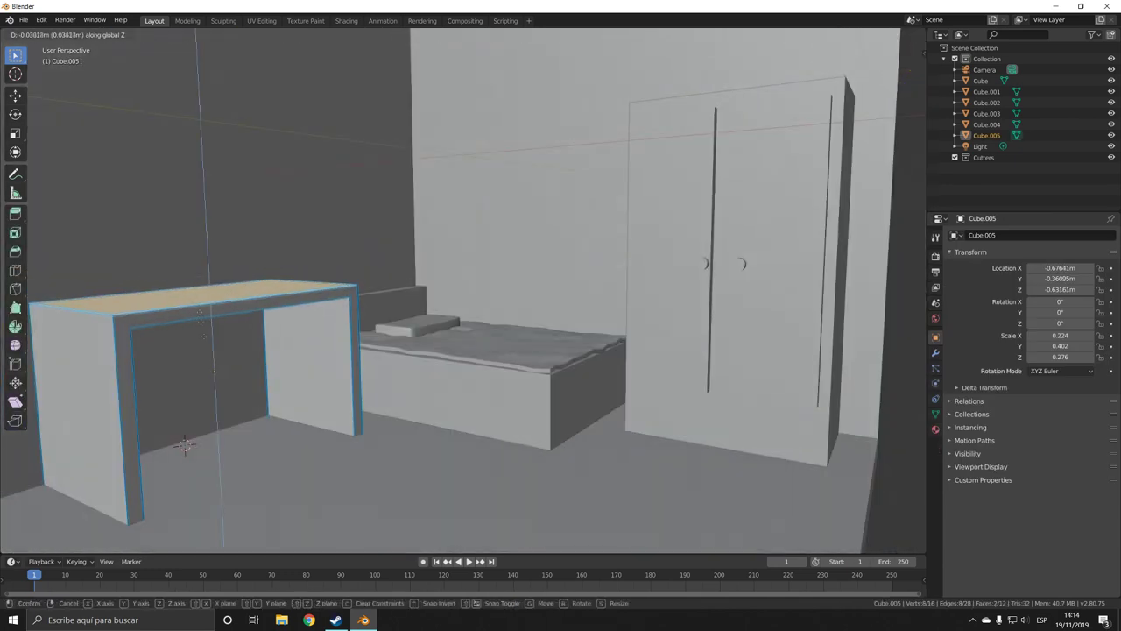
left_click(212, 512)
middle_click_drag(212, 512, 402, 271)
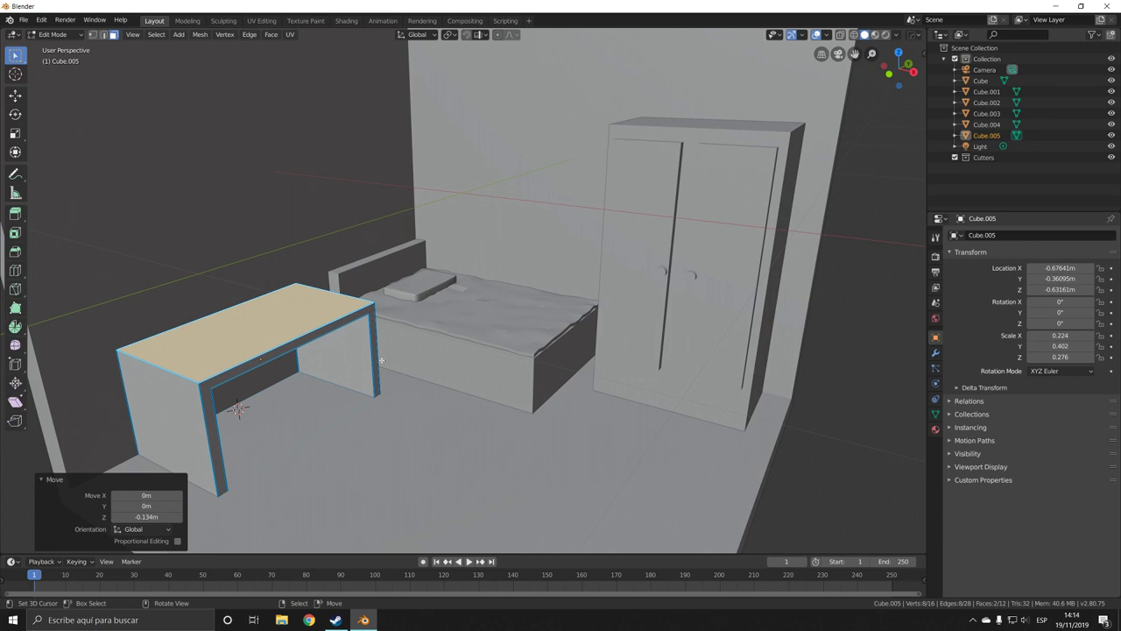
key("Tab")
middle_click_drag(381, 359, 325, 356)
key("shift+a")
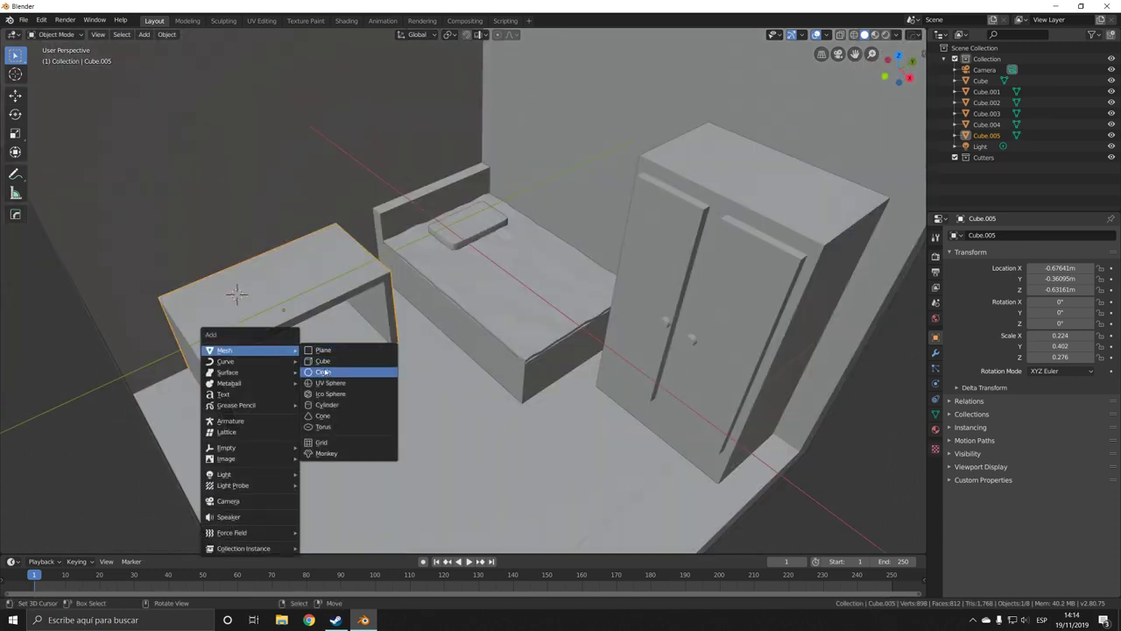
Add a cube on the desk and scale it into a flat laptop slab
left_click(324, 361)
key("s")
key("s")
key("z")
key("s")
left_click(325, 323)
key("s")
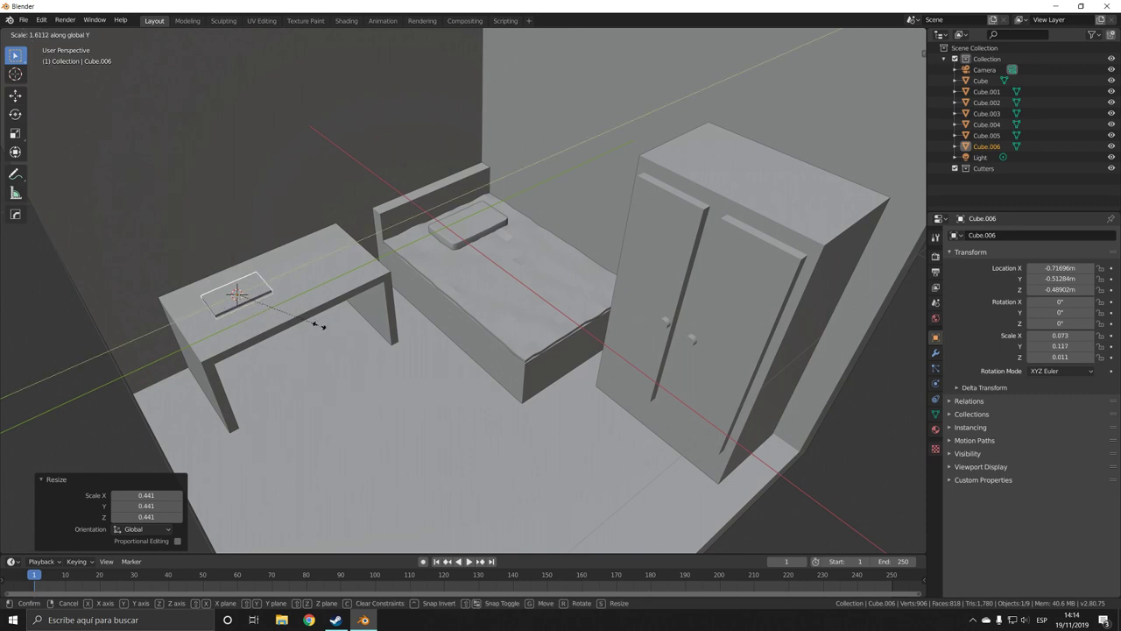
left_click(319, 326)
scroll(320, 325, "up", 5)
Loop cut near one end of the slab and extrude that strip up into the screen
key("Tab")
key("ctrl+r")
left_click(232, 397)
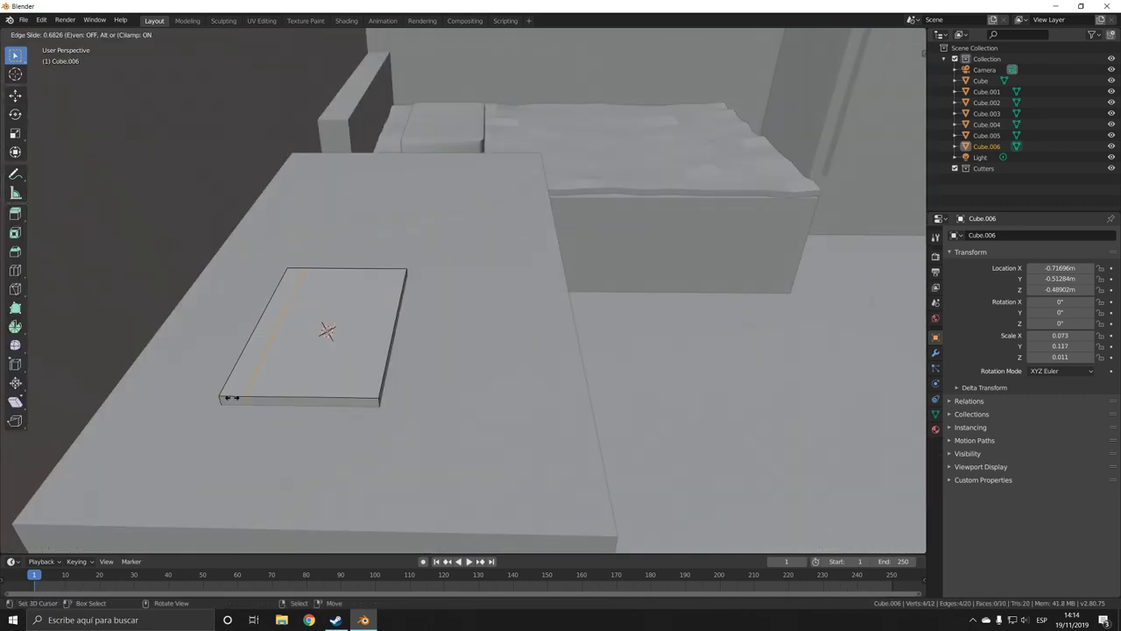
left_click(232, 396)
left_click(261, 333)
key("e")
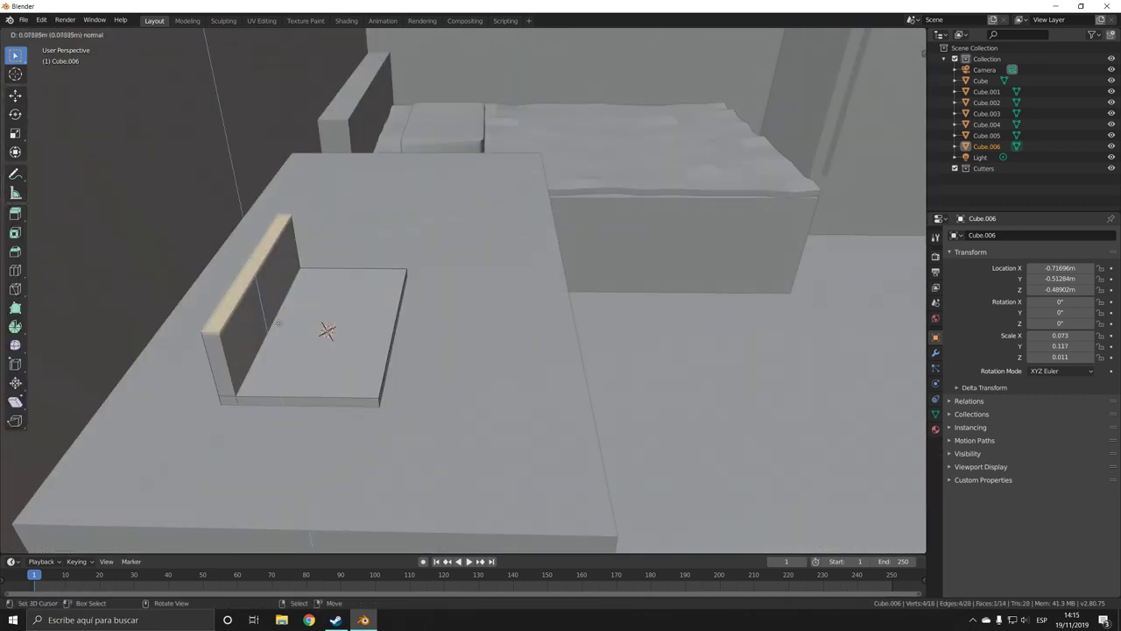
left_click(321, 301)
key("Tab")
Set the scene camera's Lens Type to Orthographic
key("Home")
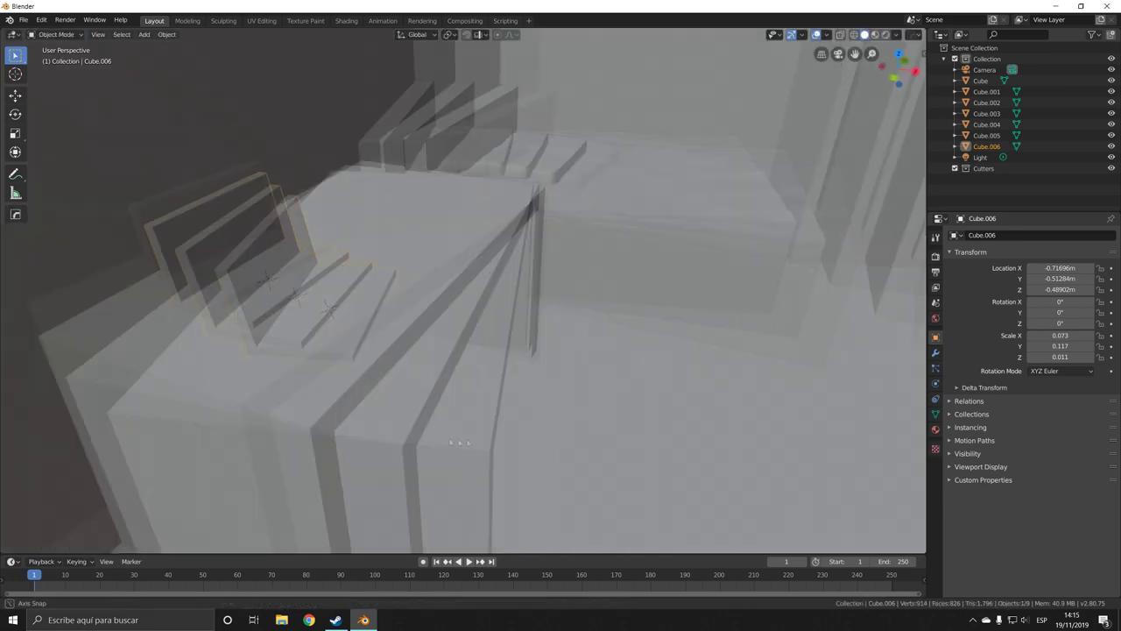
key("KP_0")
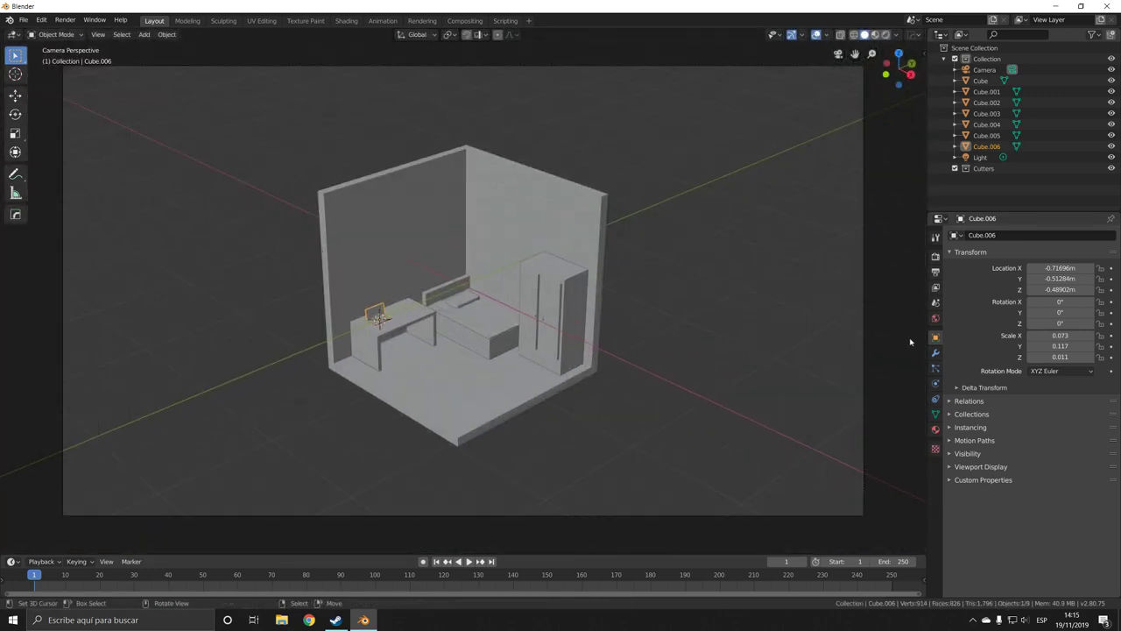
left_click(911, 473)
left_click(1049, 292)
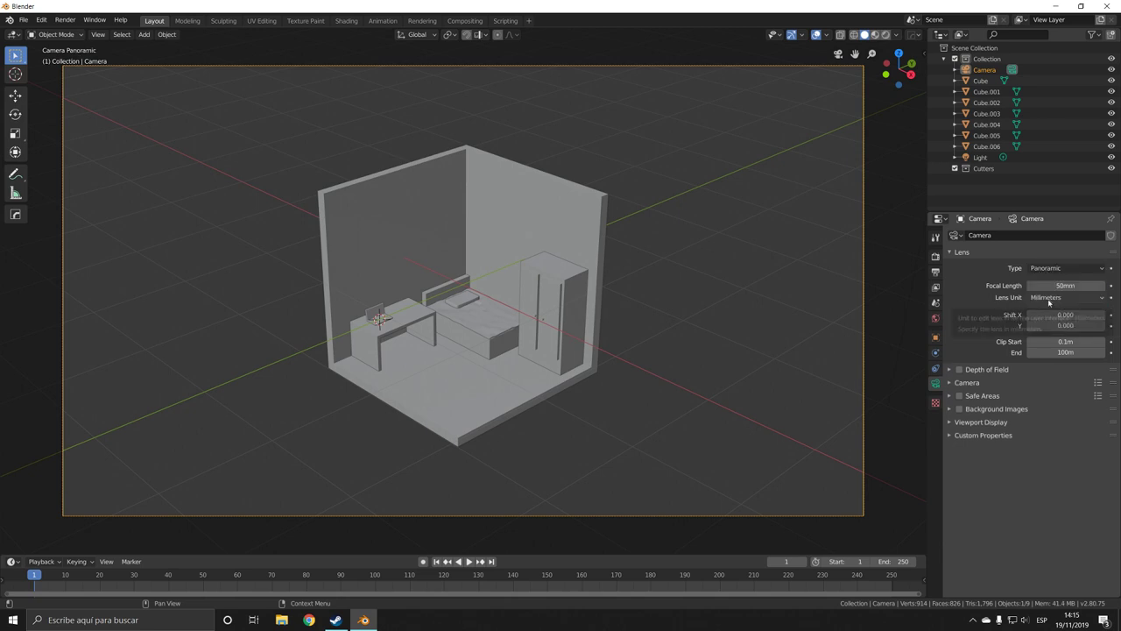
scroll(680, 369, "up", 4)
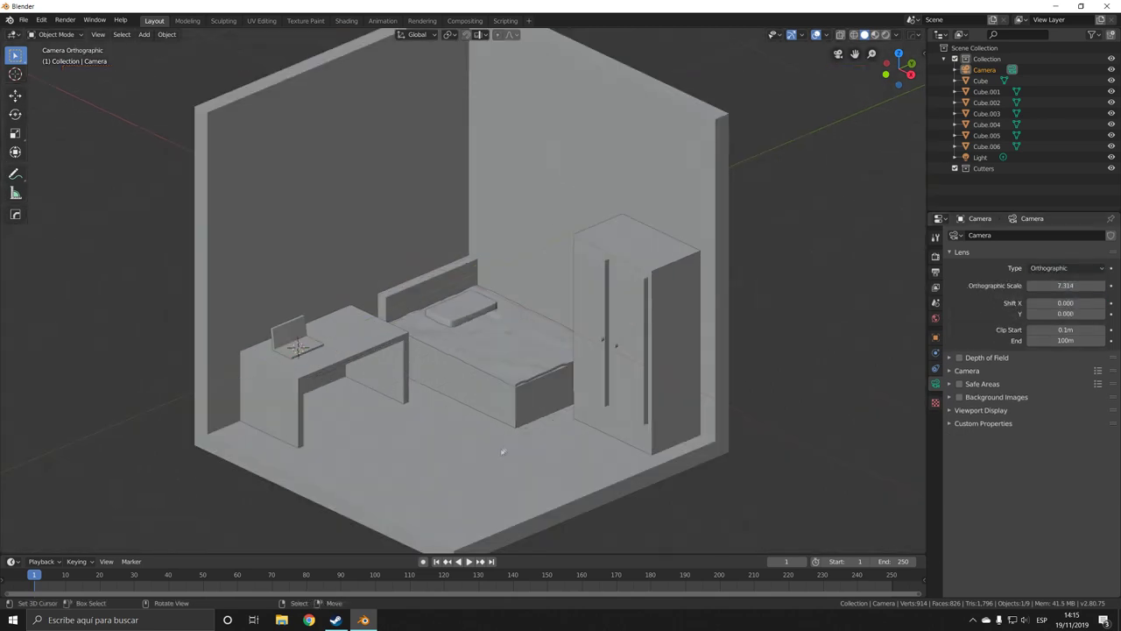
middle_click_drag(503, 452, 467, 453)
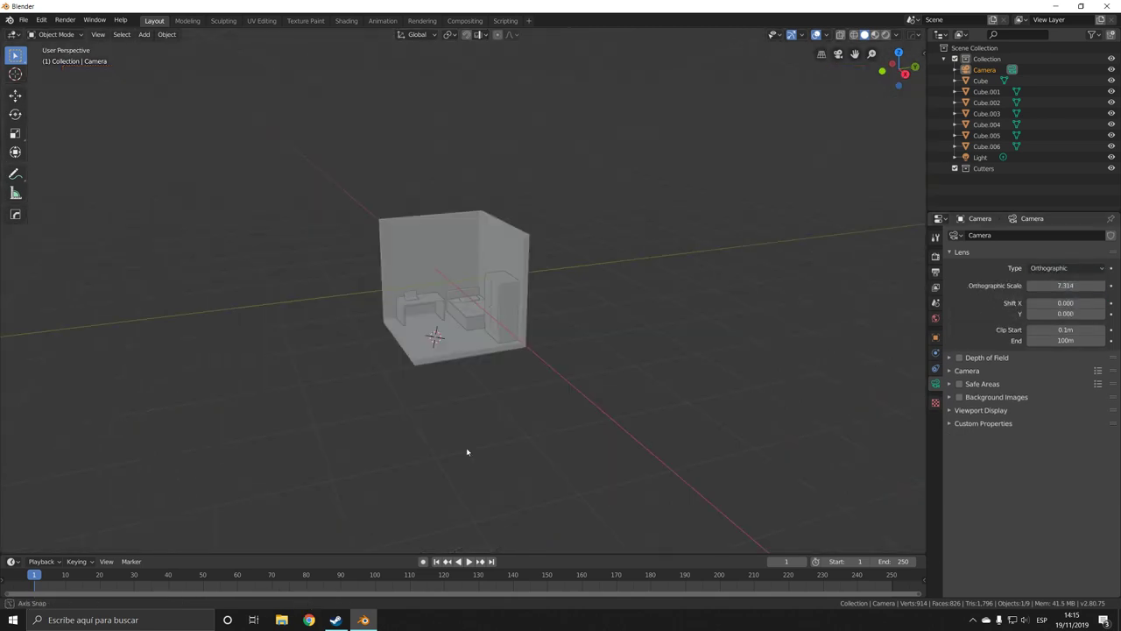
scroll(433, 409, "up", 5)
key("shift+a")
Add a cube, flatten it on Z and stretch it along X and Y into a rug
left_click(495, 409)
key("s")
left_click(688, 488)
key("s")
key("z")
left_click(496, 471)
key("s")
key("x")
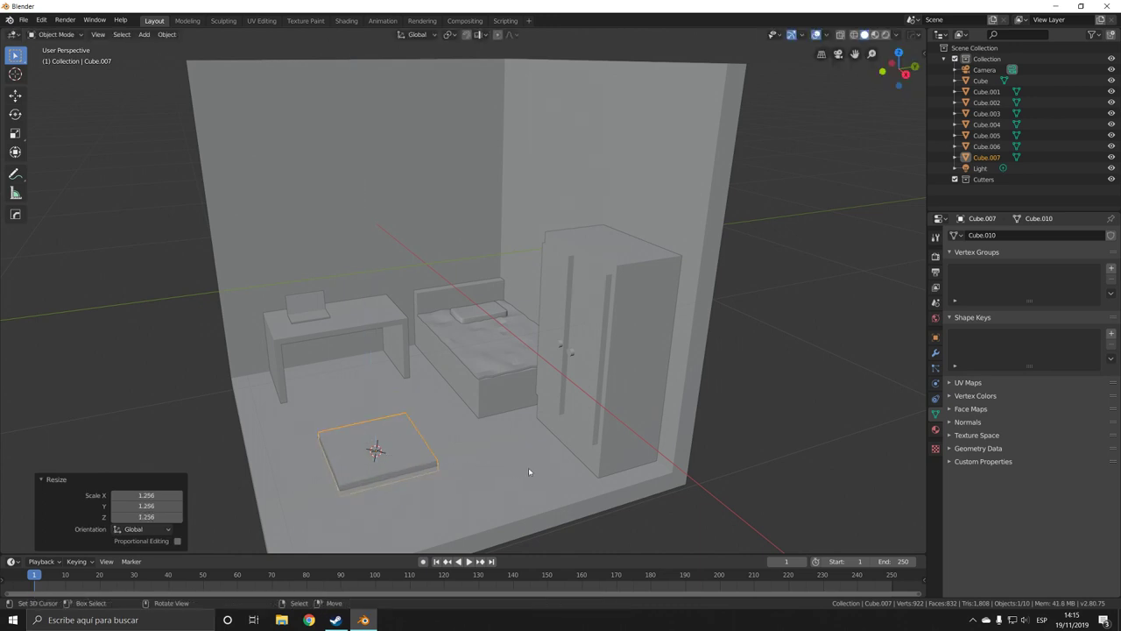
left_click(655, 433)
key("s")
key("y")
left_click(558, 495)
Rotate the rug around the Z axis
key("super")
type("z")
key("Escape")
key("r")
key("z")
left_click(538, 426)
Subdivide the rug's top face into a grid
key("Tab")
left_click(370, 445)
right_click(433, 456)
left_click(390, 390)
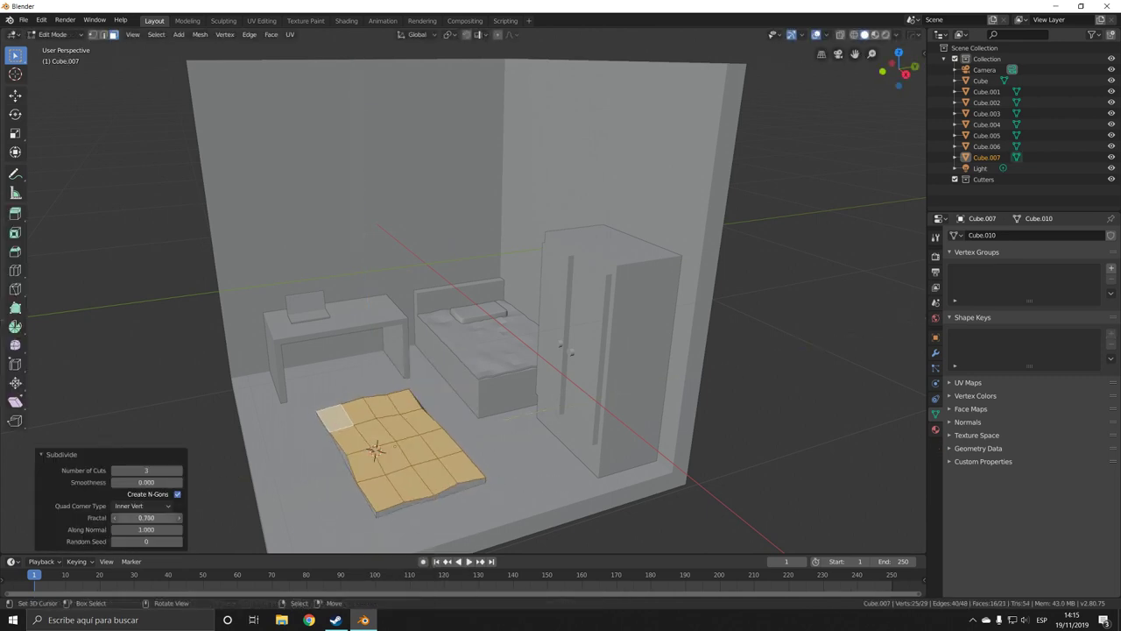
Crumple the rug by moving a face vertically with Random proportional falloff
left_click(415, 470)
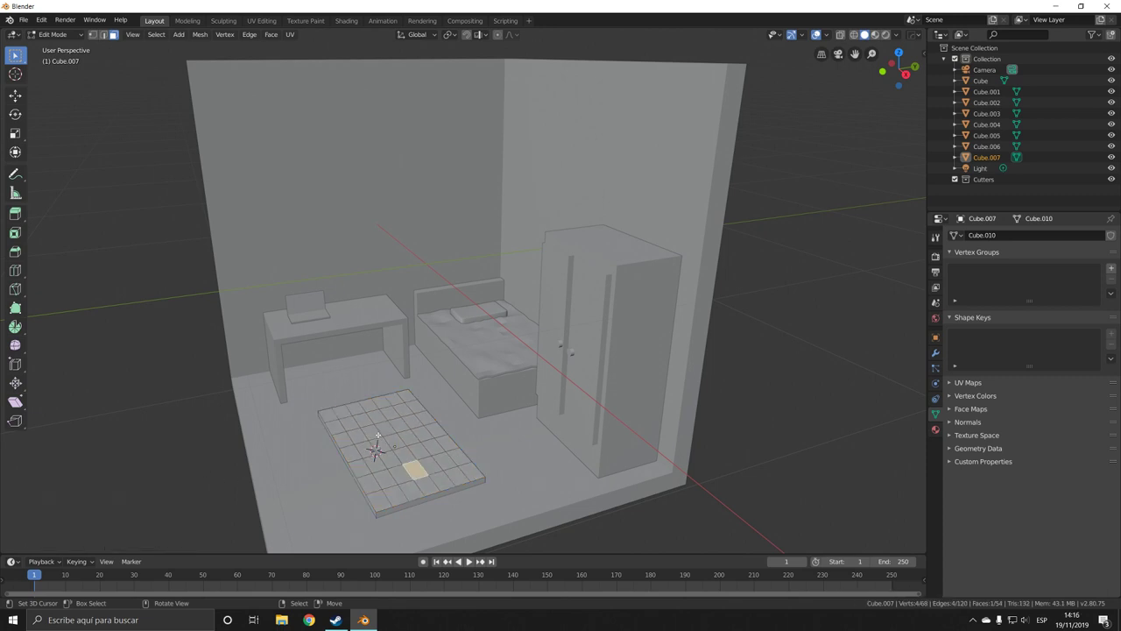
left_click(479, 34)
left_click(508, 150)
key("g")
key("z")
left_click(461, 411)
key("Tab")
Apply Hard Ops Sharpen to the rug and check it through the camera
key("q")
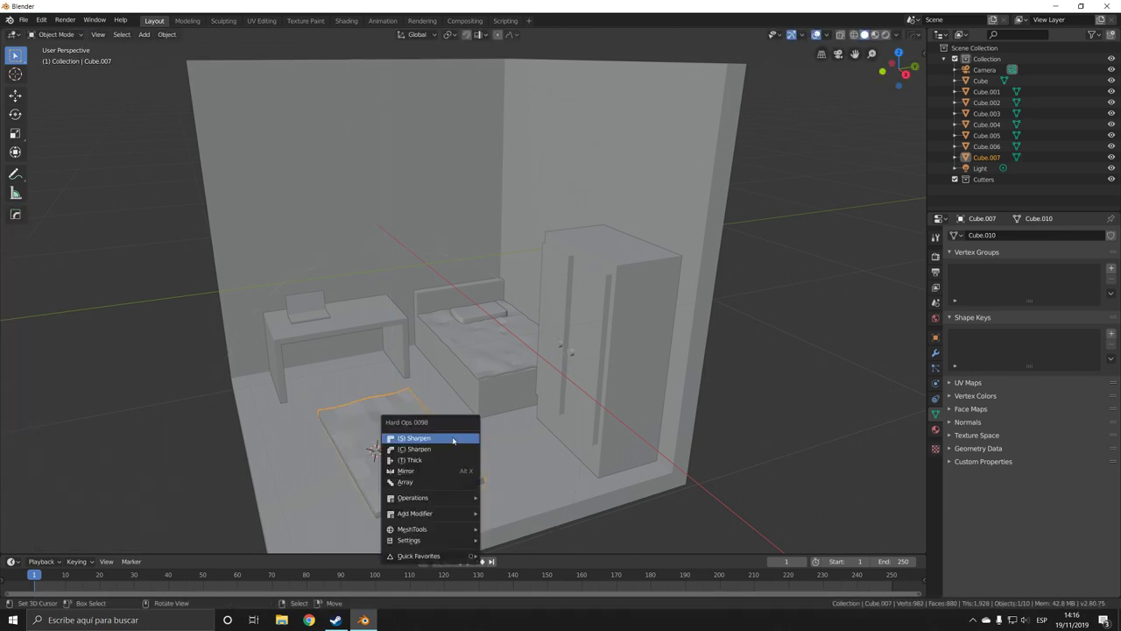
left_click(453, 438)
middle_click_drag(453, 438, 394, 394)
left_click(167, 34)
left_click(198, 253)
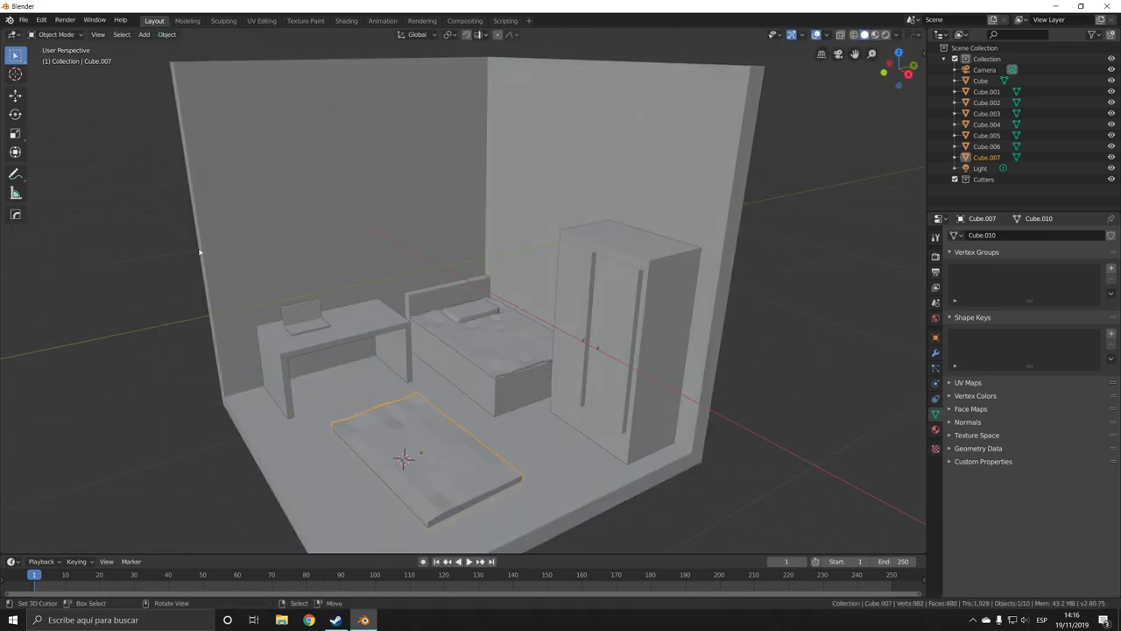
key("KP_0")
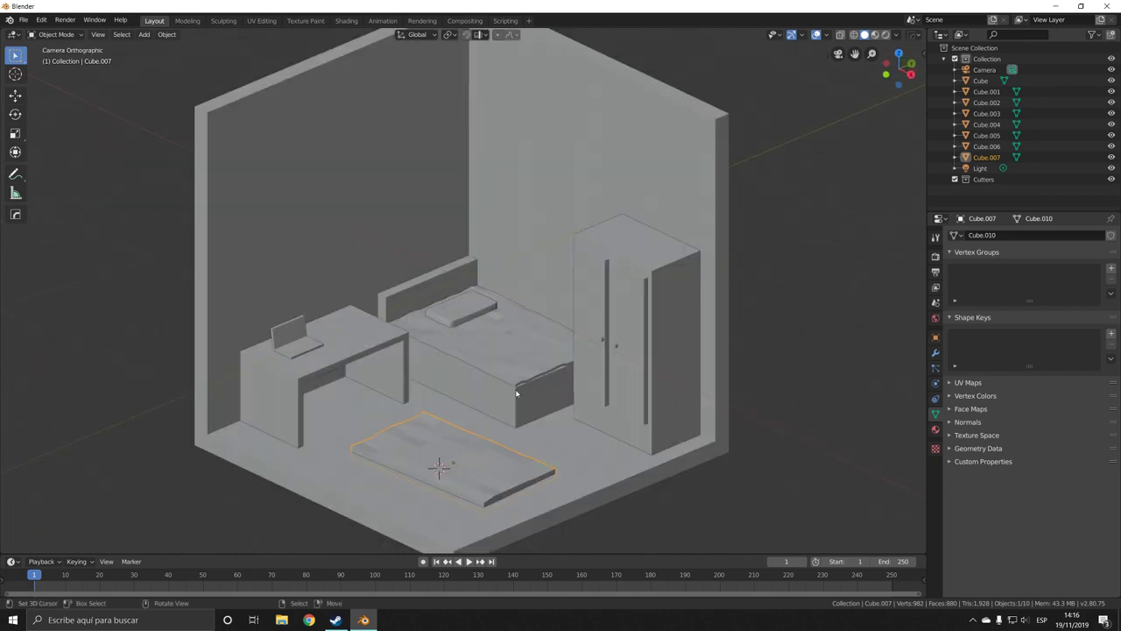
scroll(438, 464, "down", 6)
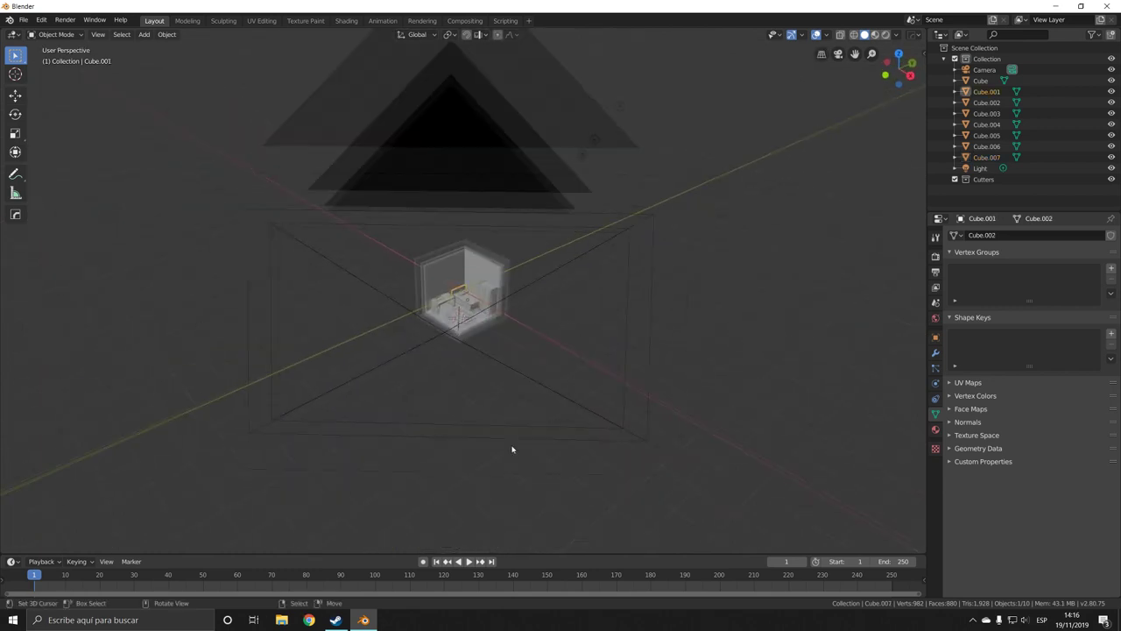
scroll(513, 451, "up", 5)
Select the bed and switch to the Shading workspace
left_click(618, 393)
key("KP_0")
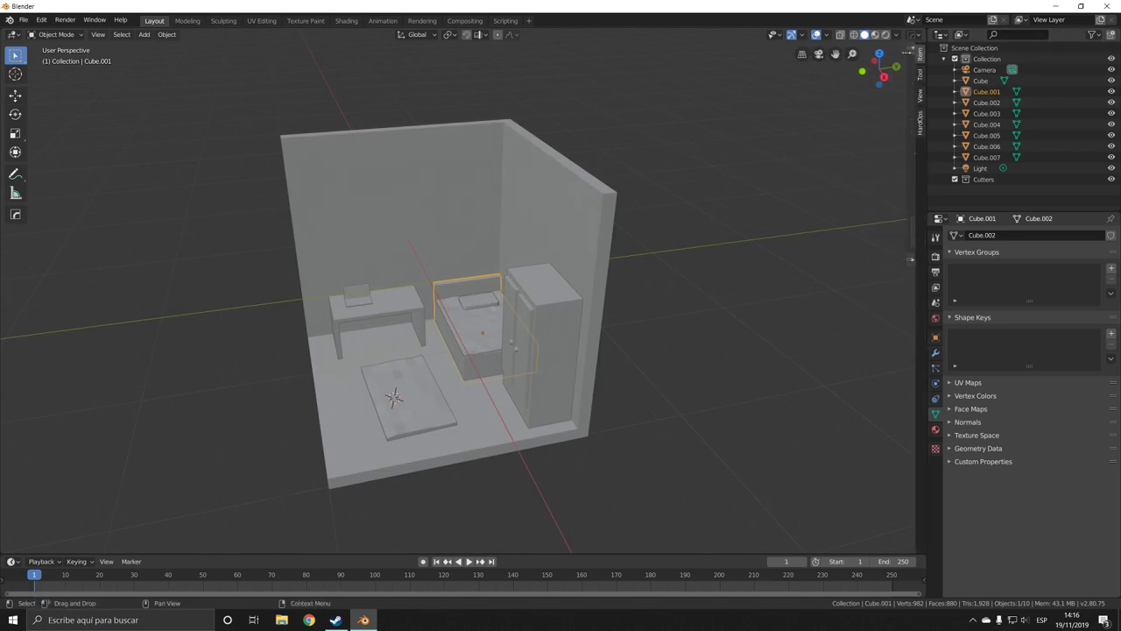
left_click(347, 20)
scroll(540, 263, "up", 4)
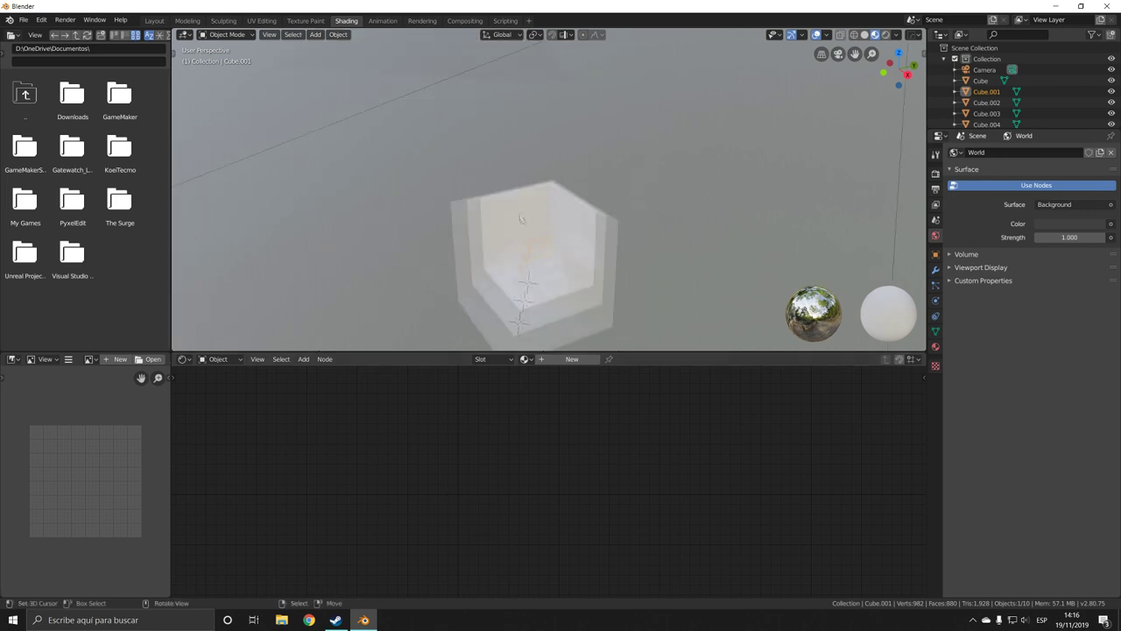
mouse_move(540, 263)
middle_mouse_down()
mouse_move(540, 280)
mouse_move(508, 295)
middle_mouse_up()
Open the na16-32x.png palette image in the image editor
left_click(89, 359)
left_click(153, 359)
left_click(33, 167)
double_click(176, 115)
scroll(508, 295, "up", 3)
scroll(510, 307, "up", 3)
Unwrap the bed in Edit Mode with Smart UV Project
left_click(510, 307)
key("Tab")
key("u")
left_click(478, 318)
left_click(496, 407)
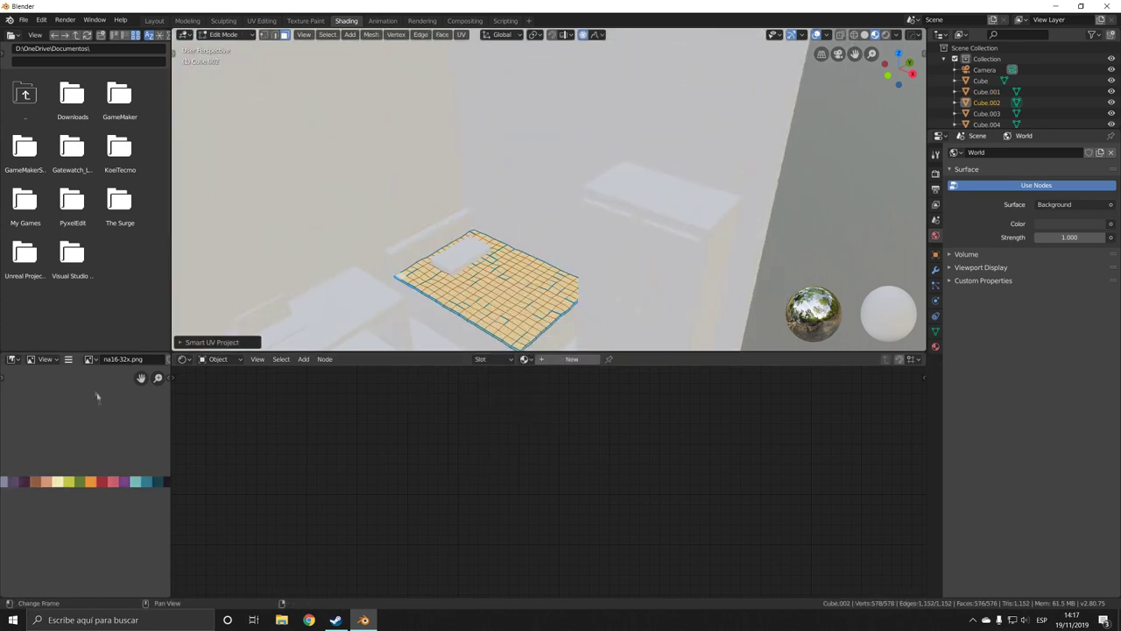
Turn the lower-left editor into a UV Editor and widen it
left_click(91, 359)
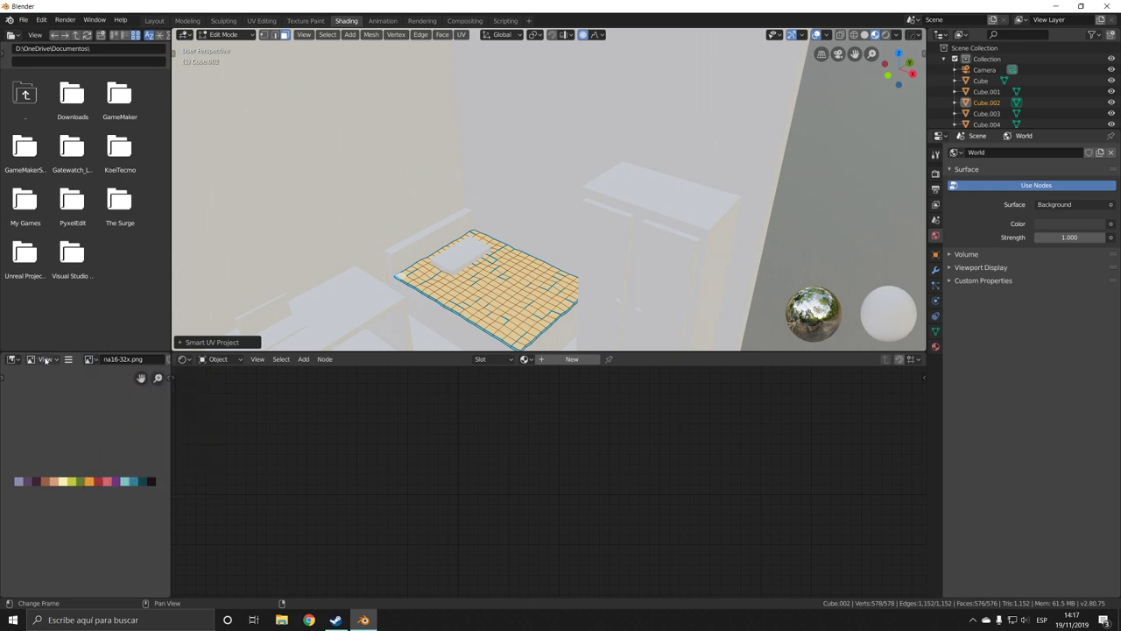
left_click(13, 359)
left_click(48, 423)
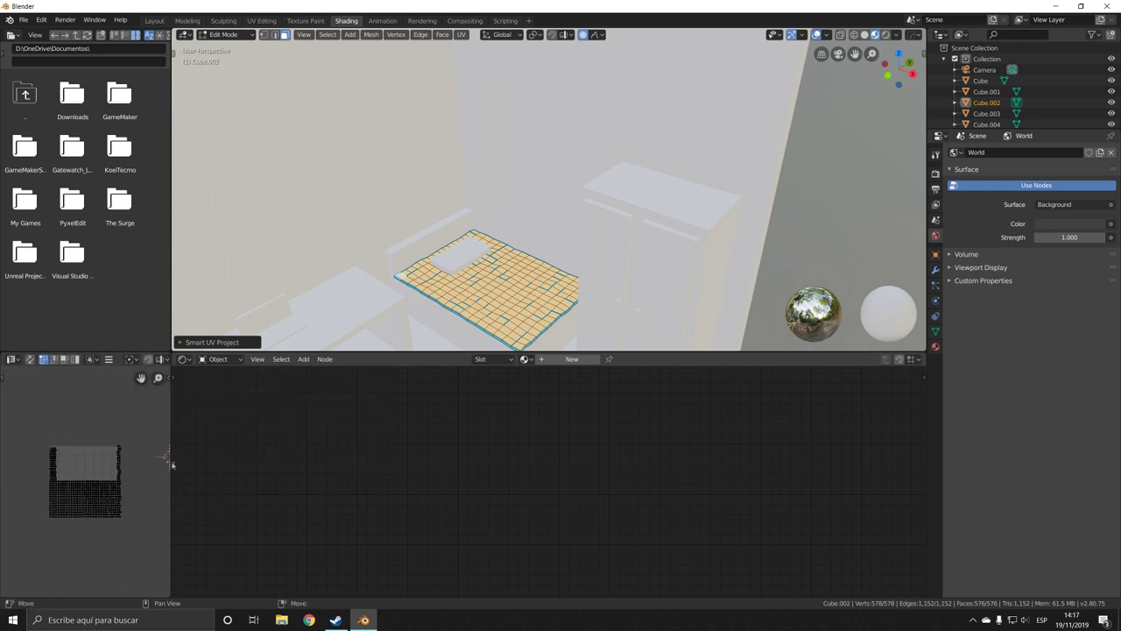
left_click_drag(171, 469, 306, 478)
Show the palette behind the UVs and shrink the mattress UVs onto the red swatch
left_click(211, 359)
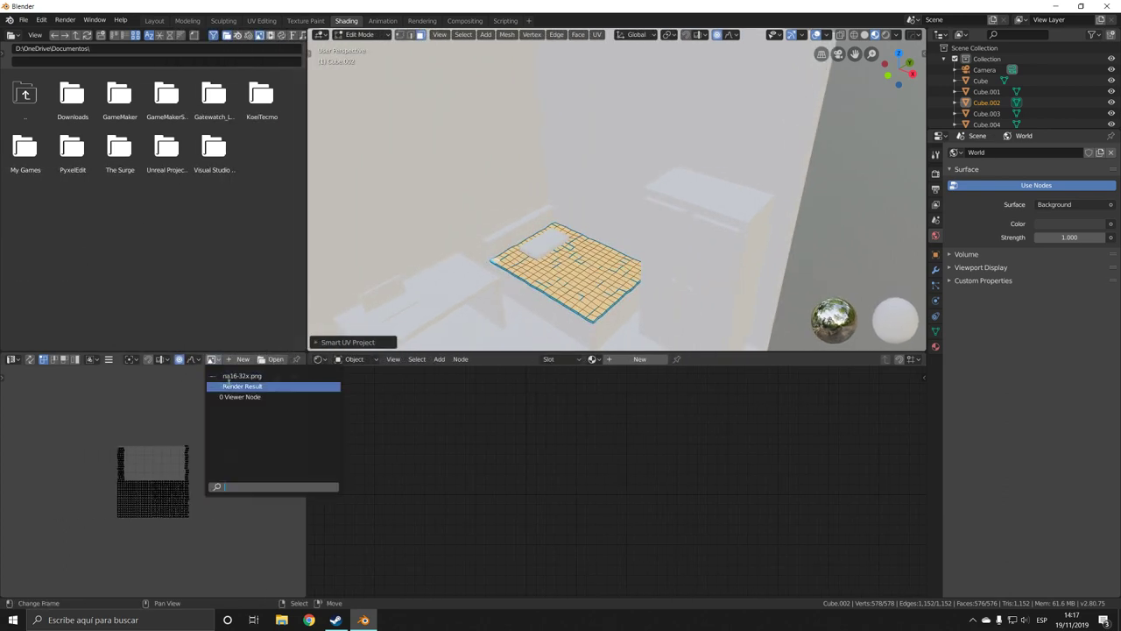
left_click(254, 388)
key("a")
key("s")
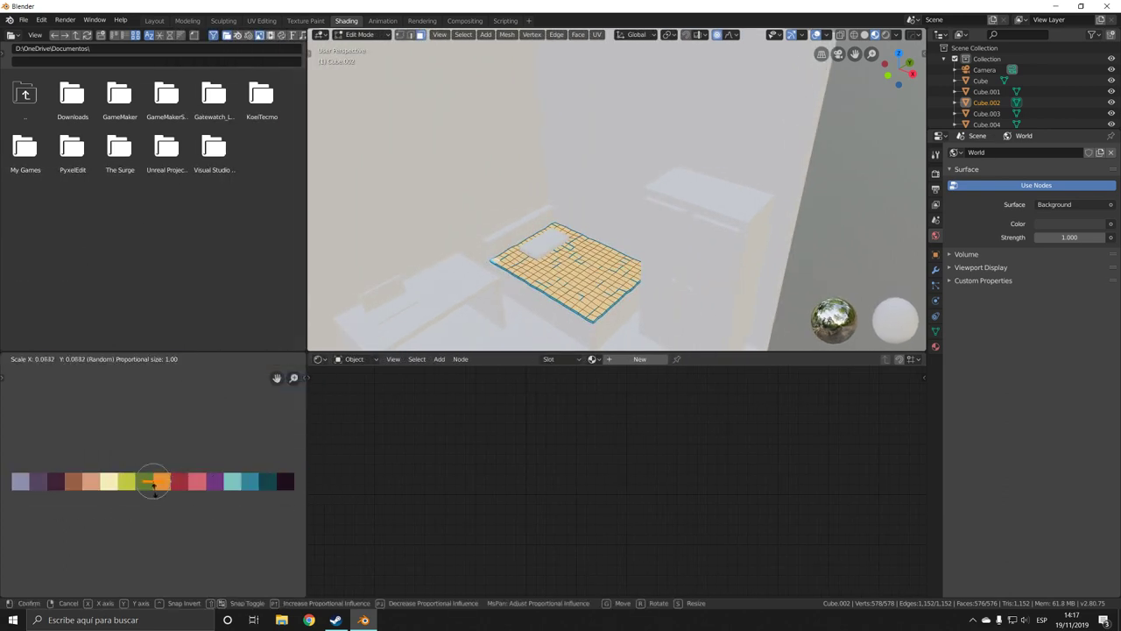
left_click(154, 483)
scroll(154, 483, "up", 5)
key("g")
key("Return")
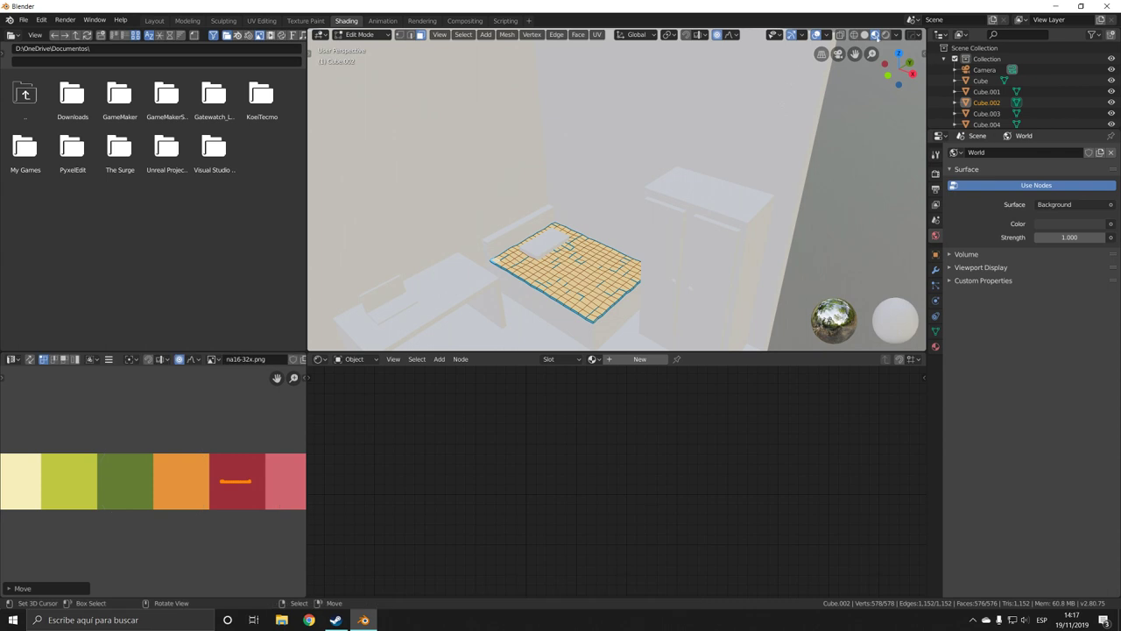
Switch to Rendered shading and give the mattress a new material with red Base Color
left_click(886, 34)
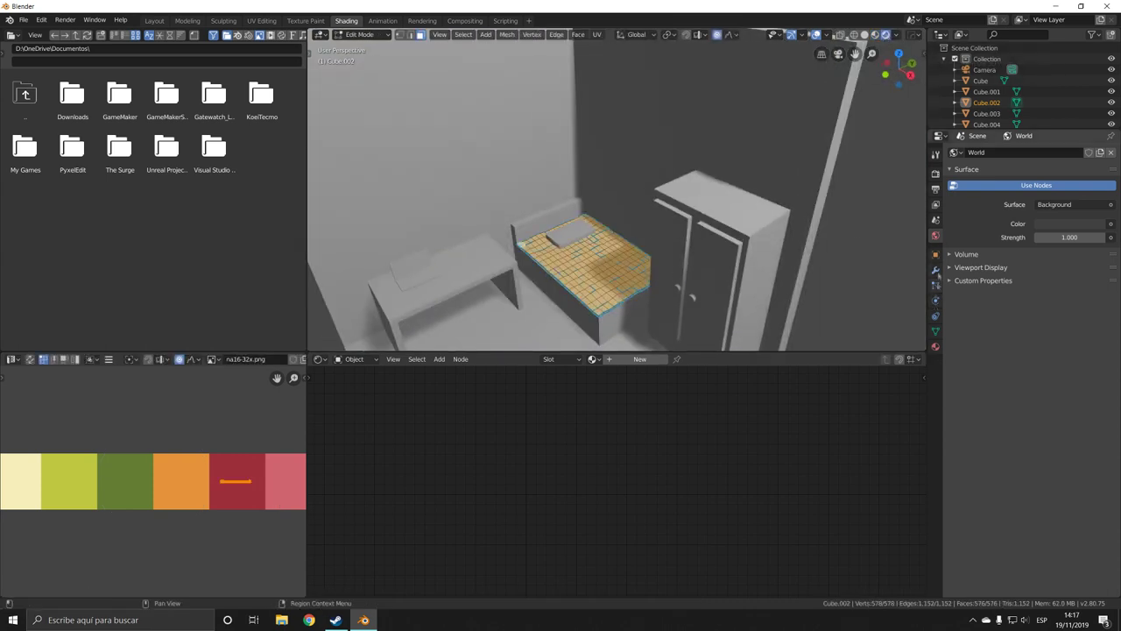
left_click(935, 346)
left_click(1035, 198)
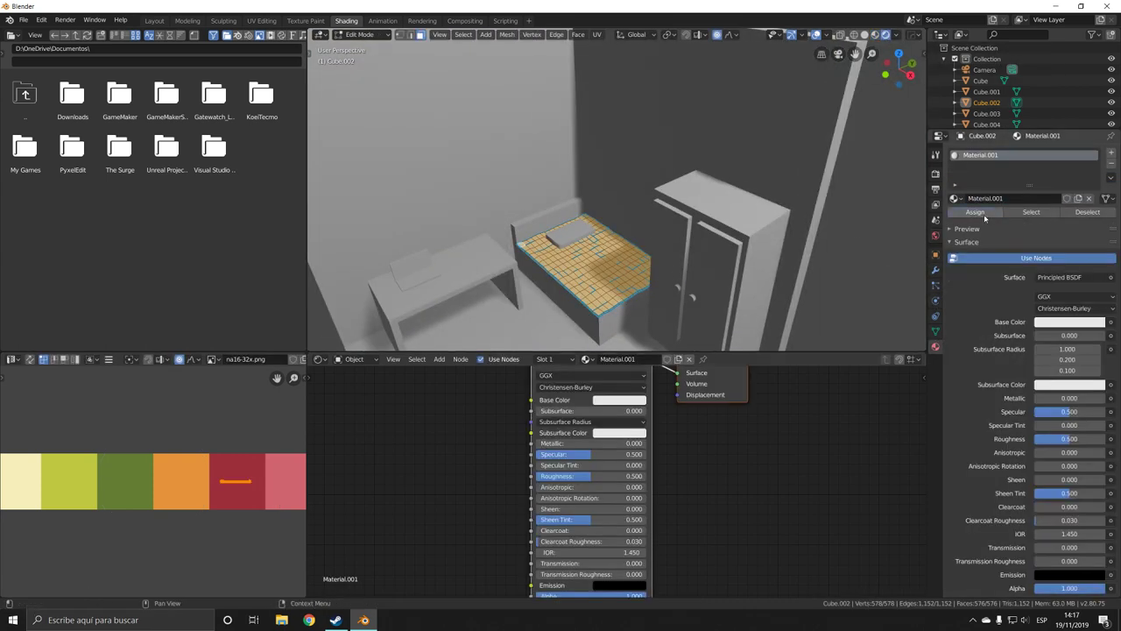
left_click(1070, 322)
left_click(1047, 232)
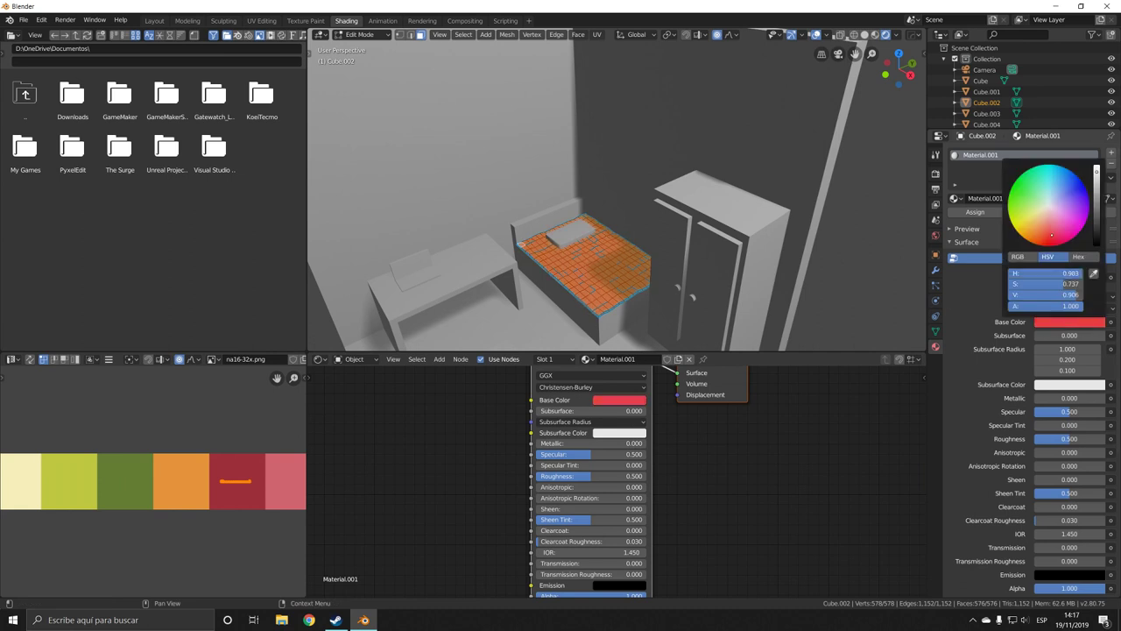
key("Tab")
middle_click_drag(613, 219, 666, 214)
left_click(543, 302)
Give the pillow the existing red material
left_click(954, 198)
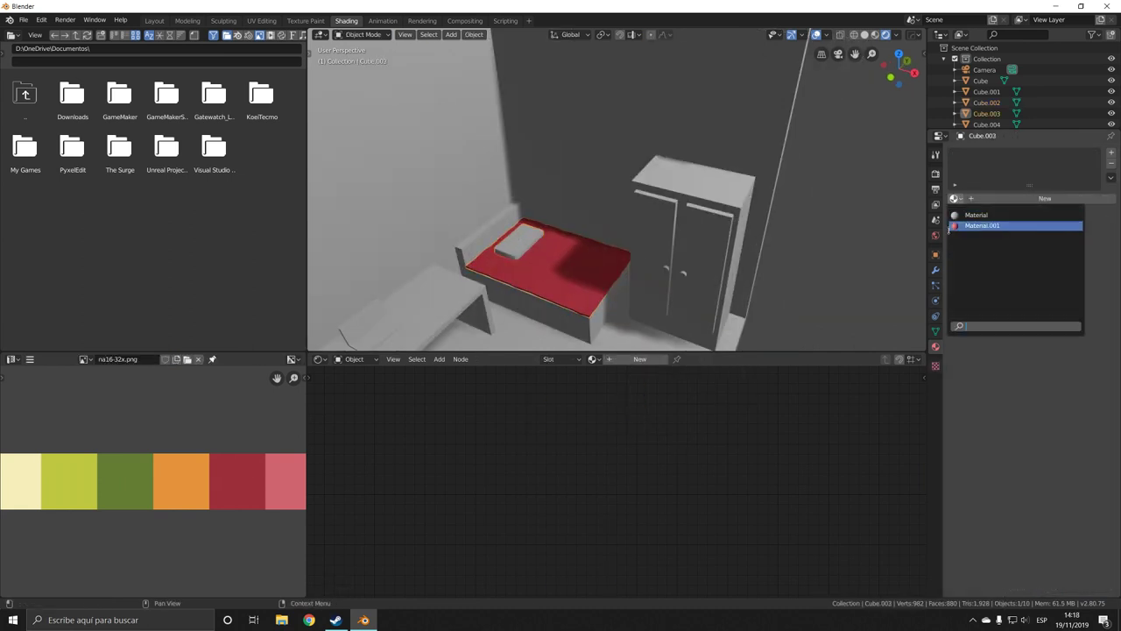
left_click(977, 225)
left_click(1051, 308)
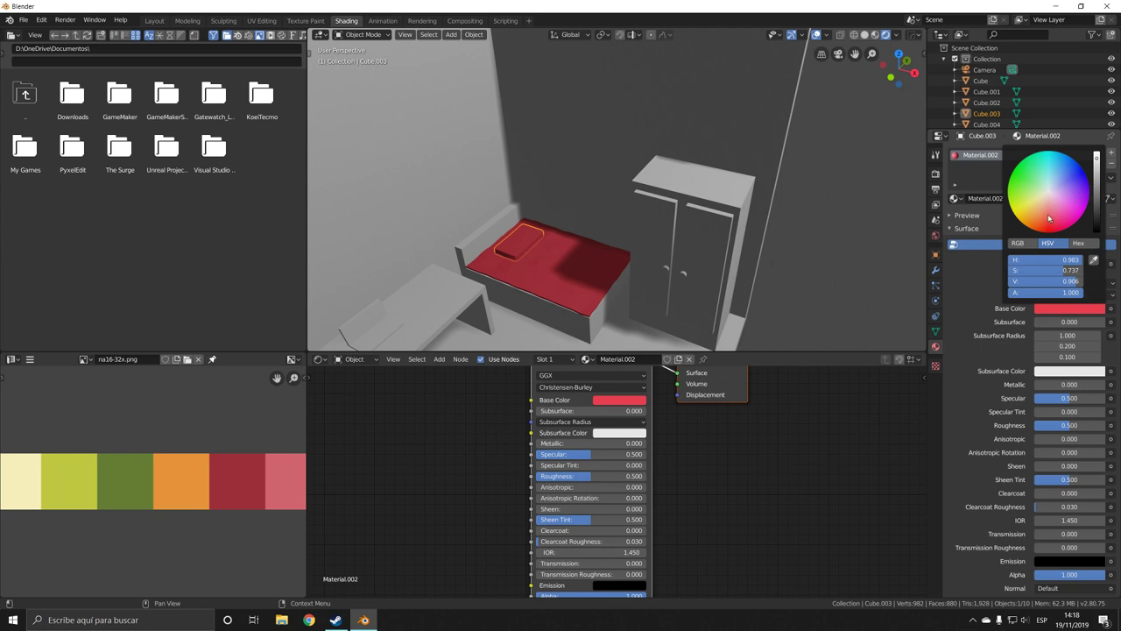
Give the bed frame a new material with a brown wood Base Color
middle_click_drag(613, 219, 648, 228)
left_click(569, 250)
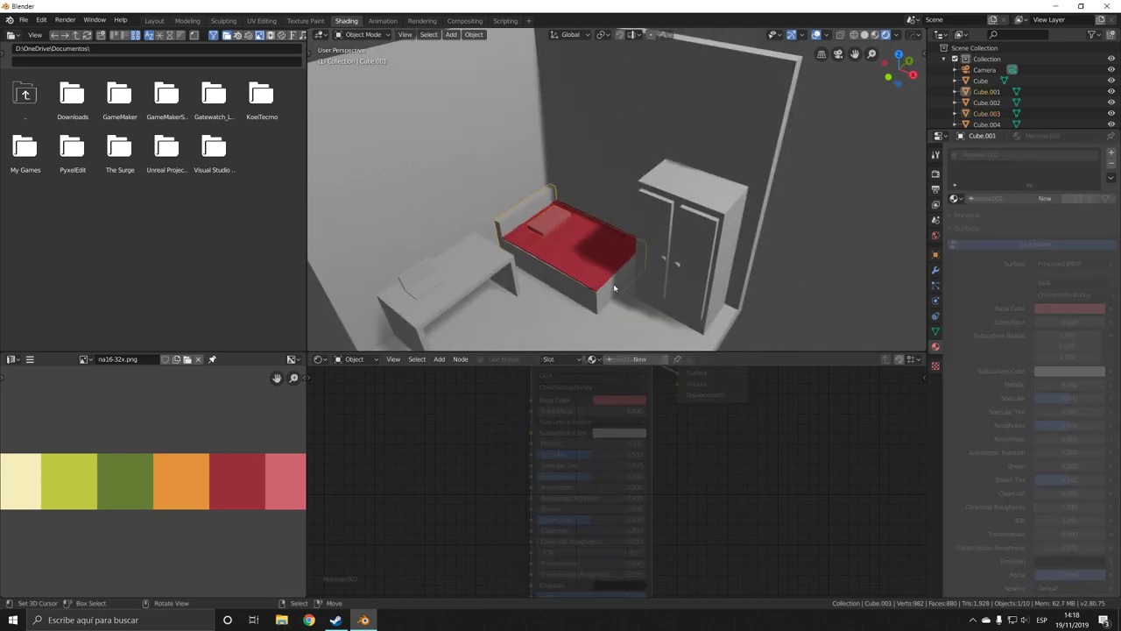
left_click(981, 198)
left_click(1068, 308)
left_click(1047, 207)
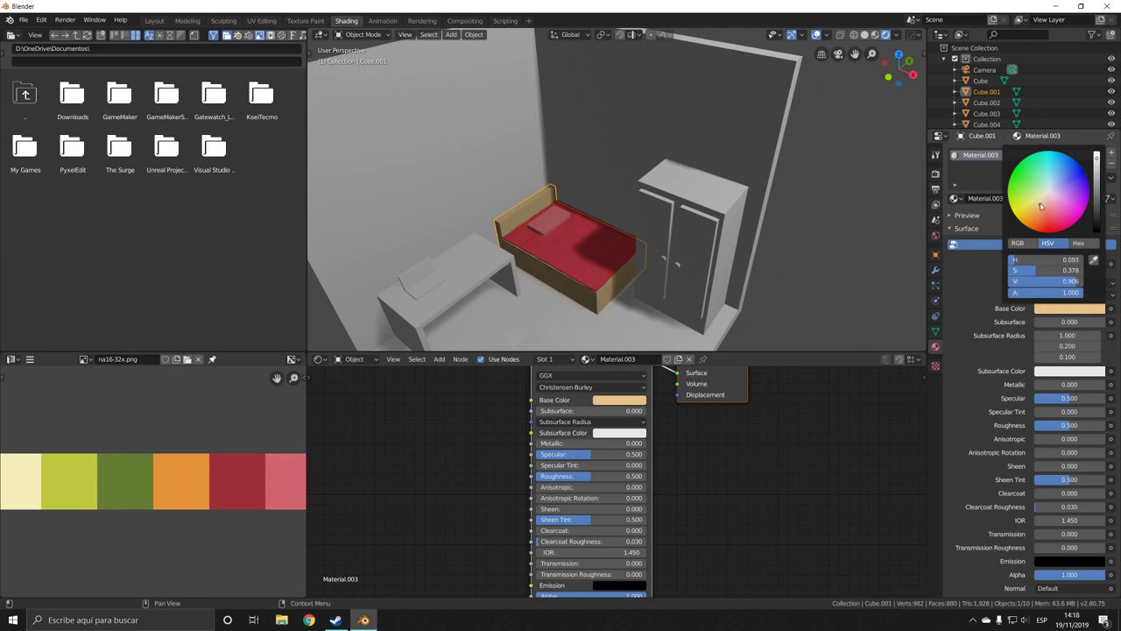
left_click(1096, 181)
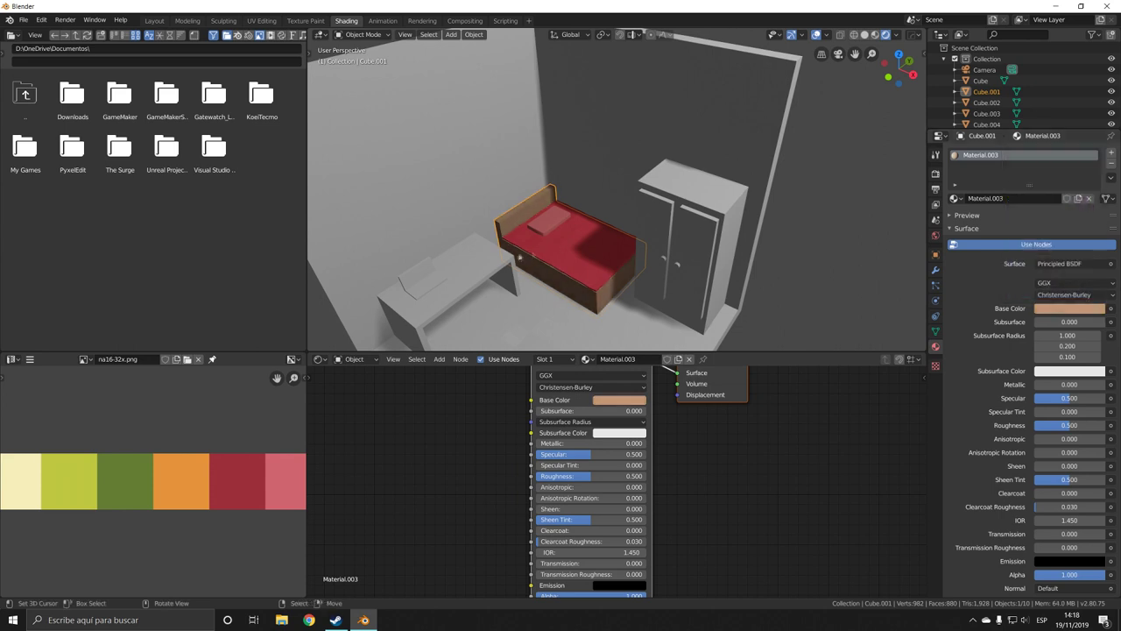
Apply the brown Material.003 to the desk
left_click(420, 289)
left_click(954, 198)
left_click(980, 246)
Give the wardrobe brown Material.003 and add a second material slot for the doors
left_click(692, 254)
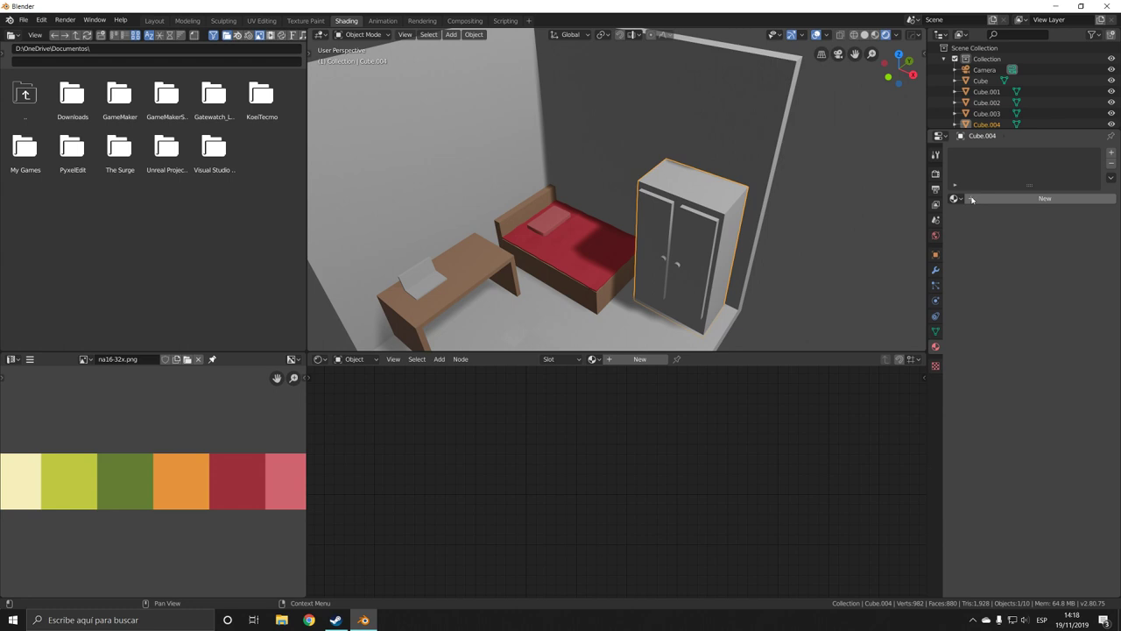
left_click(955, 198)
left_click(981, 246)
left_click(1111, 154)
left_click(955, 220)
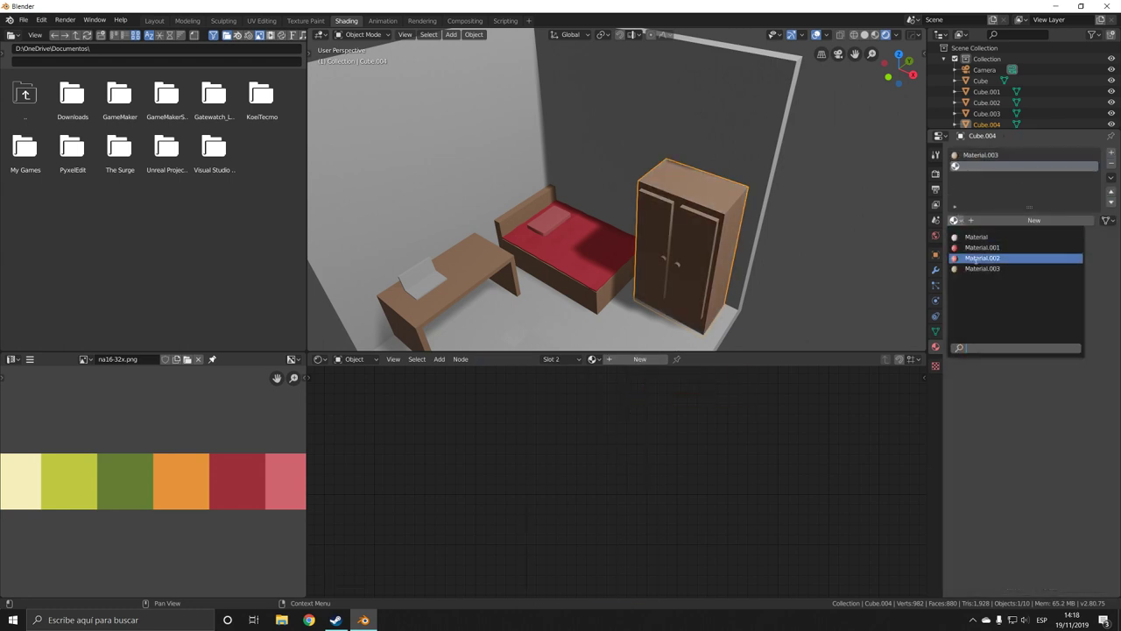
left_click(981, 268)
left_click(1068, 330)
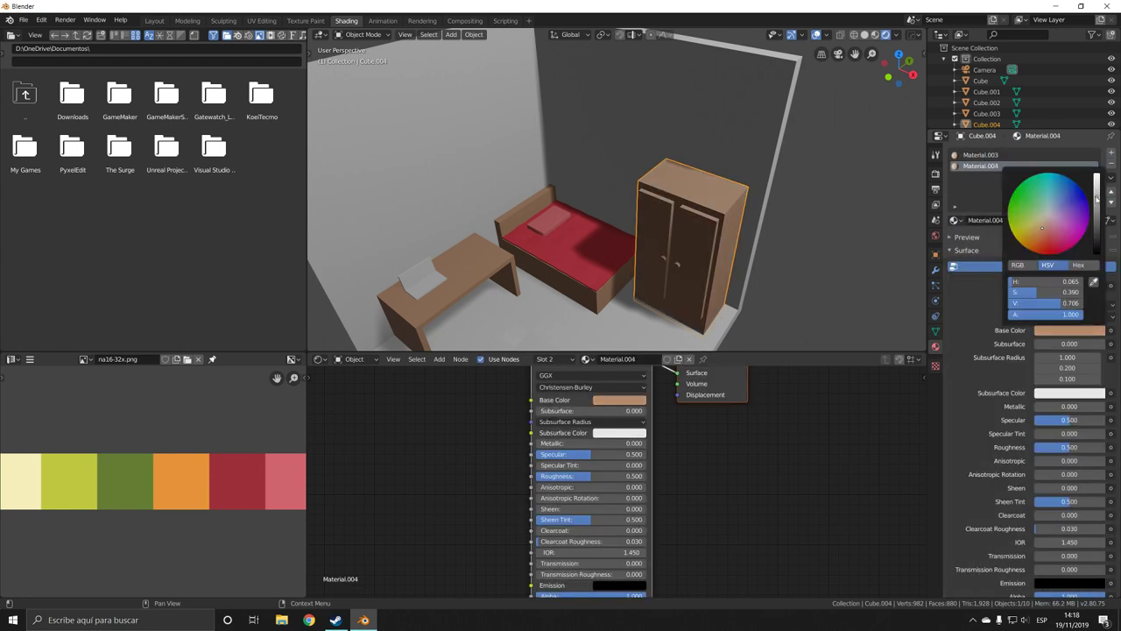
Assign the second material to the wardrobe door faces and darken it to deep brown
key("Tab")
middle_click_drag(613, 219, 727, 291)
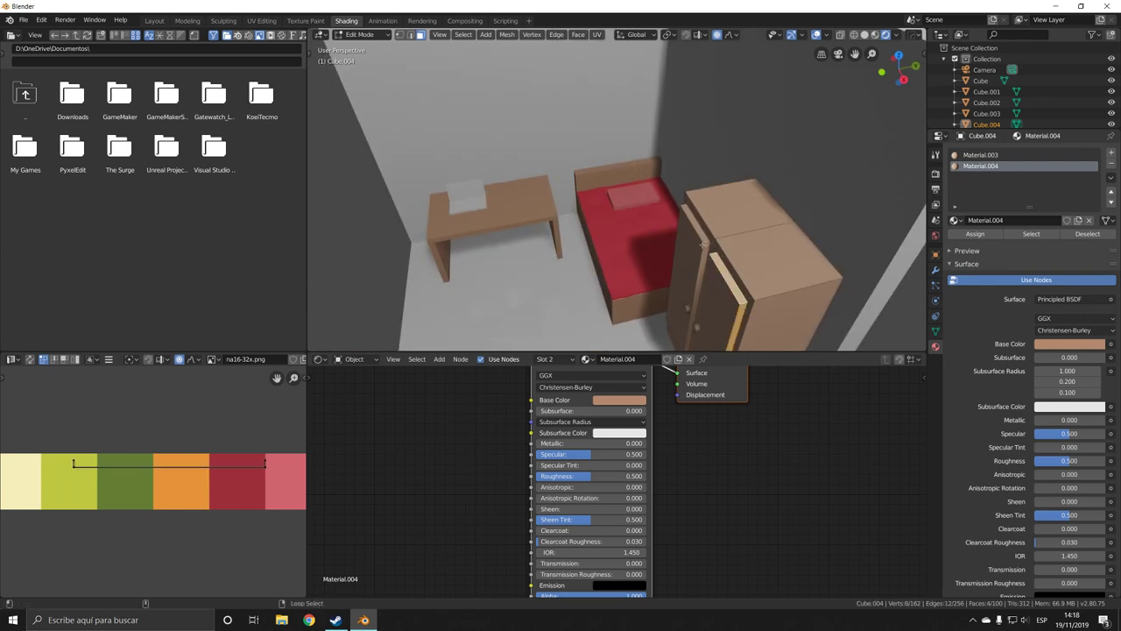
left_click(690, 252)
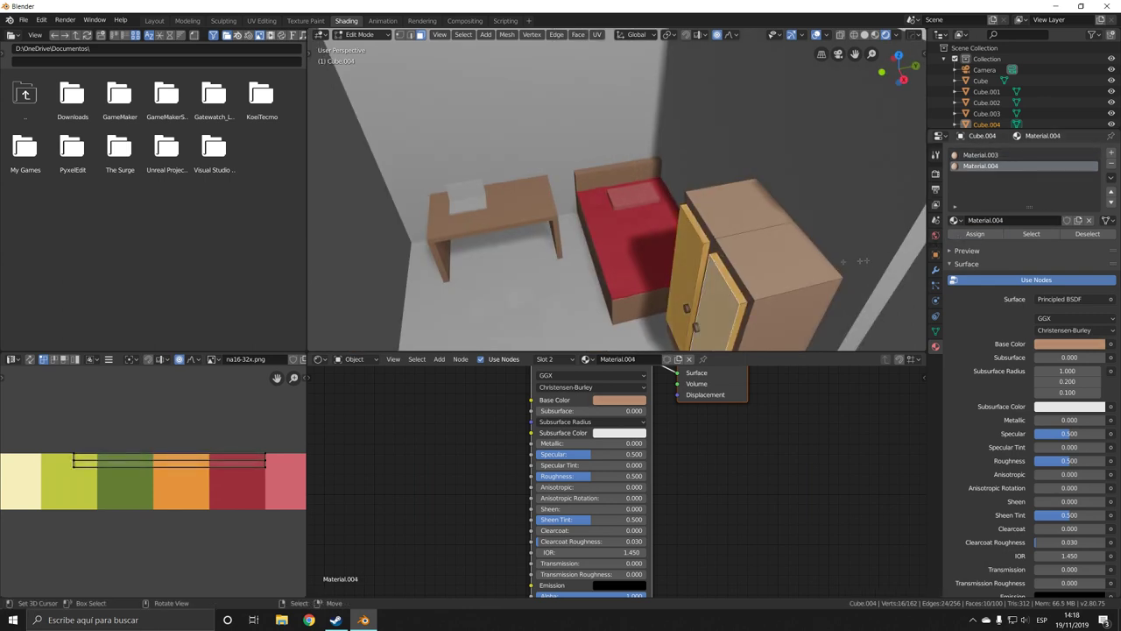
key("Tab")
middle_click_drag(862, 260, 788, 263)
left_click(1069, 330)
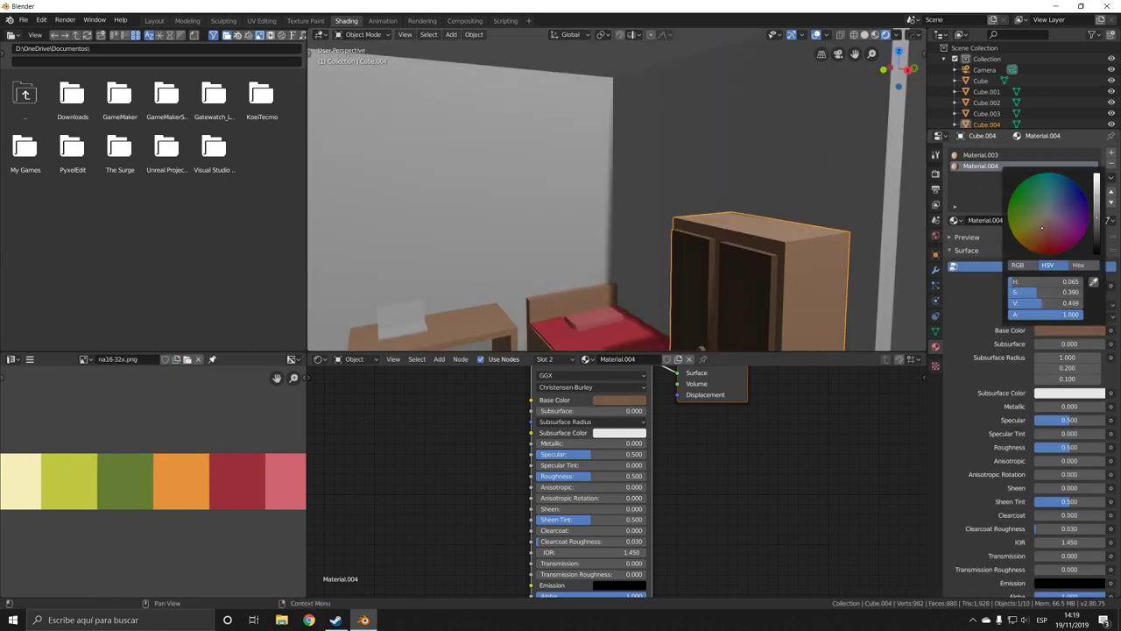
middle_click_drag(701, 346, 613, 263)
scroll(560, 219, "down", 4)
left_click(560, 272)
Give the rug a new material with a light blue Base Color
left_click(955, 198)
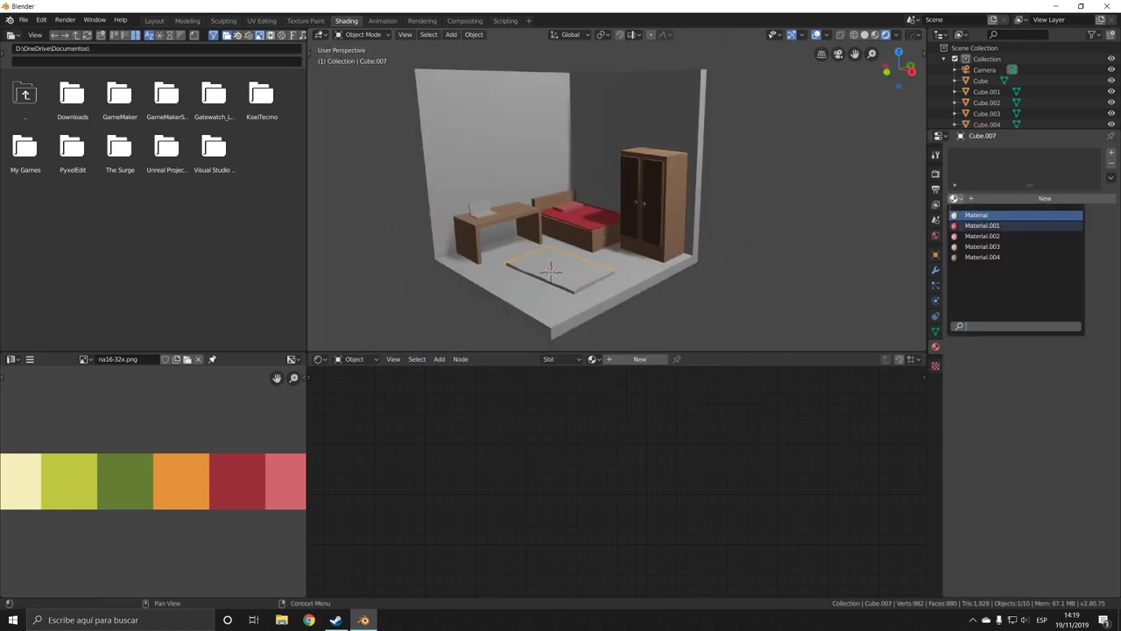
left_click(1056, 200)
left_click(1051, 308)
left_click(1055, 176)
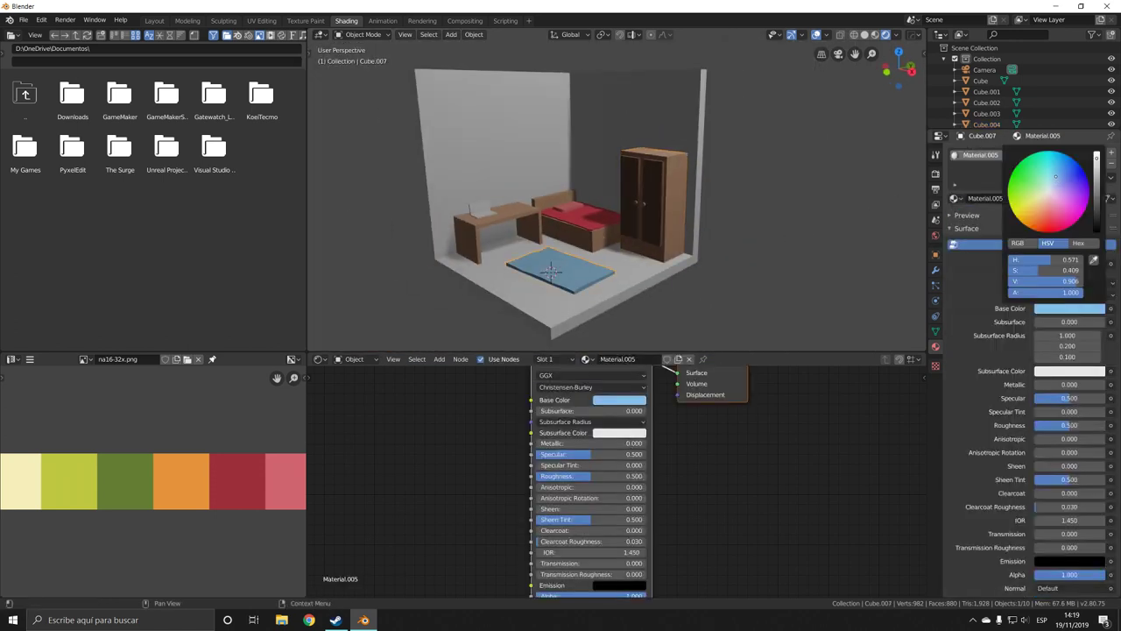
Add a second, white material slot to the room cube and recheck Rendered shading
left_click(980, 80)
left_click(1111, 154)
left_click(999, 221)
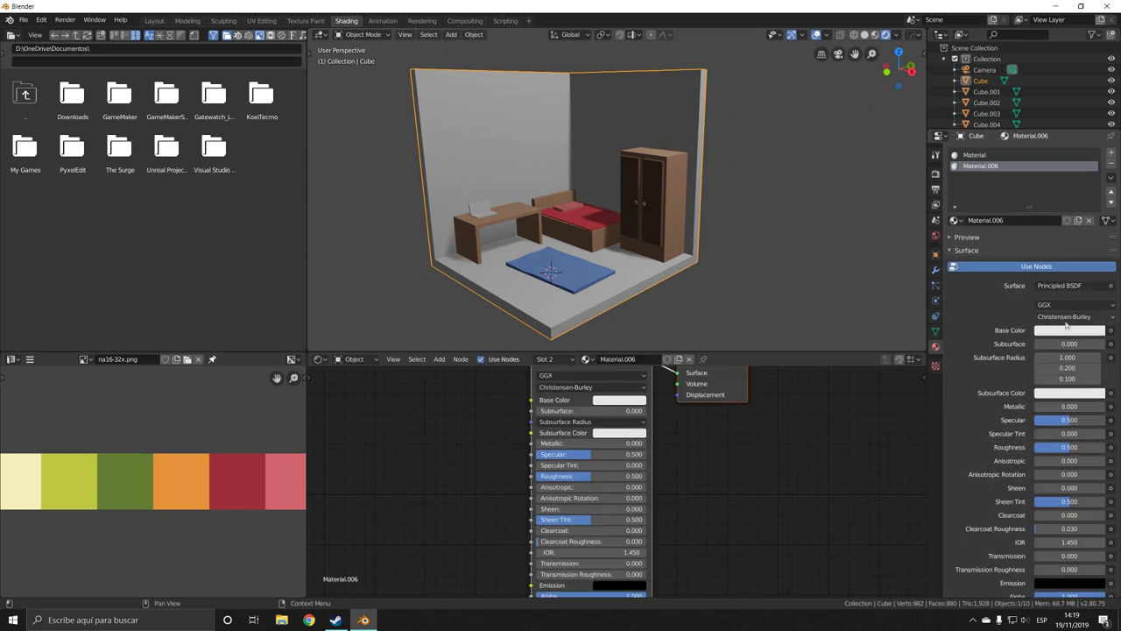
left_click(1055, 330)
left_click_drag(1047, 302, 1077, 302)
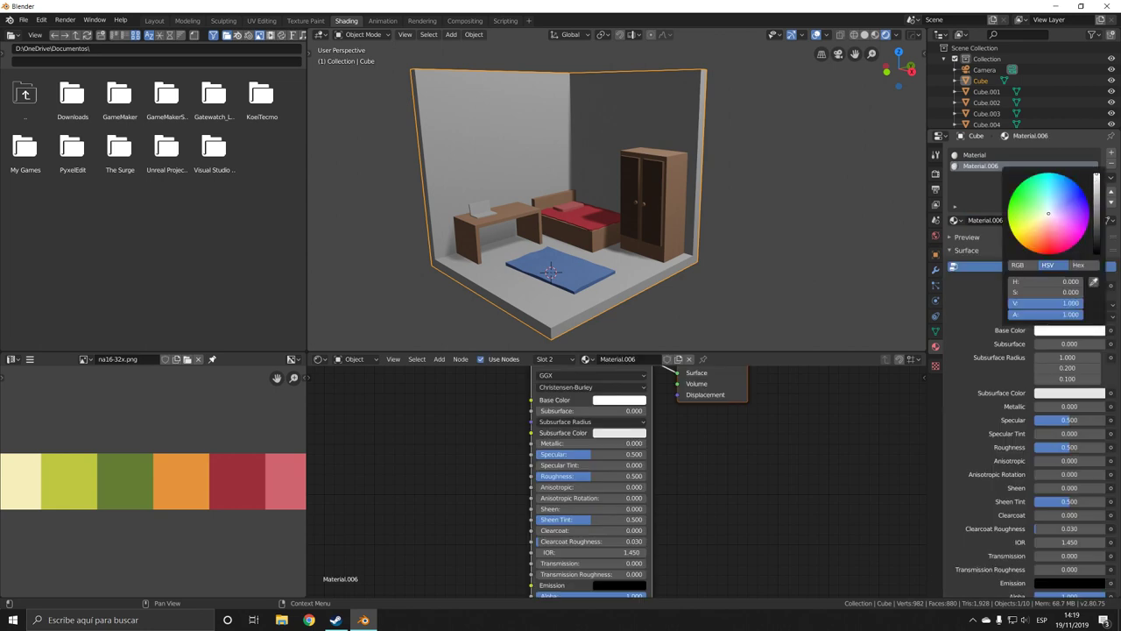
left_click(875, 35)
left_click(885, 35)
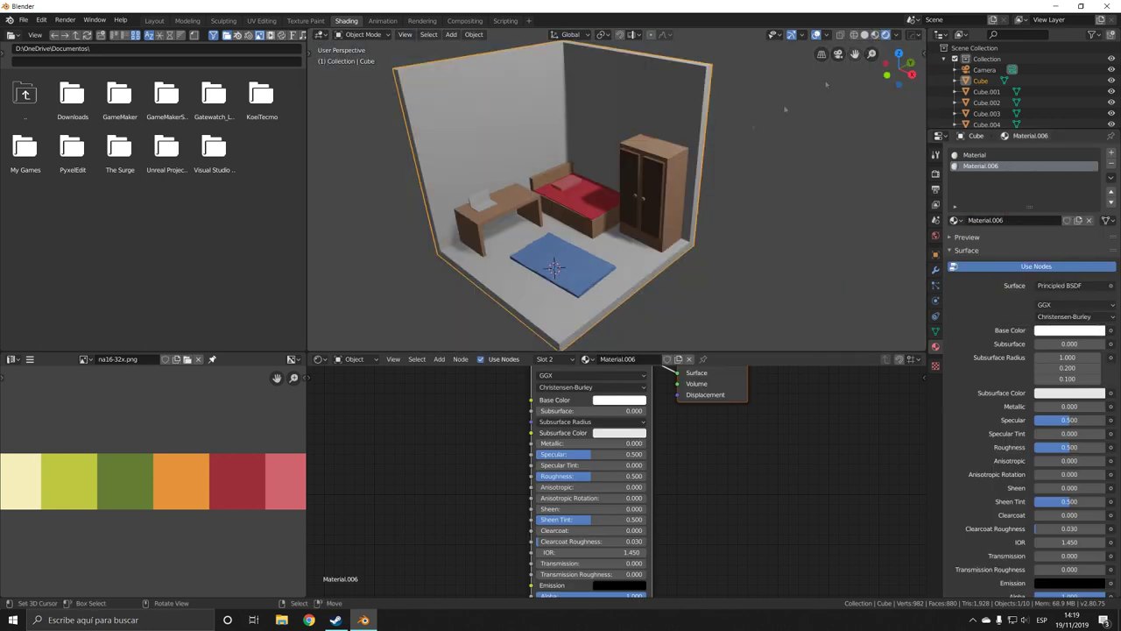
Assign Material.006 to the room's wall faces and give it a pink Base Color
key("Tab")
left_click(1086, 154)
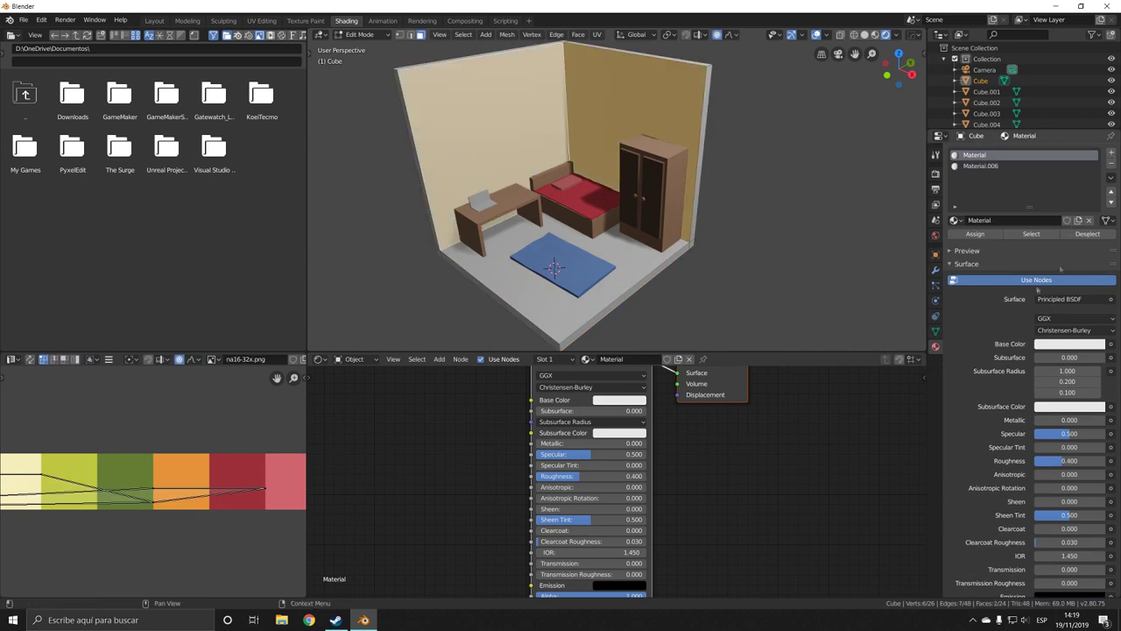
left_click(1069, 343)
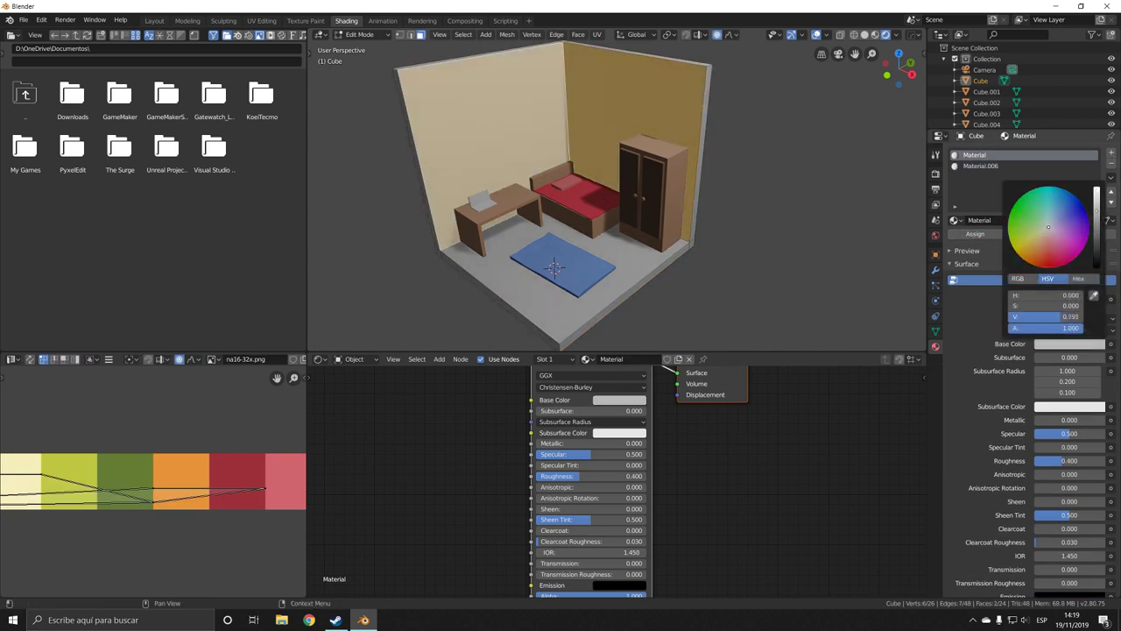
left_click(1053, 344)
left_click(1048, 237)
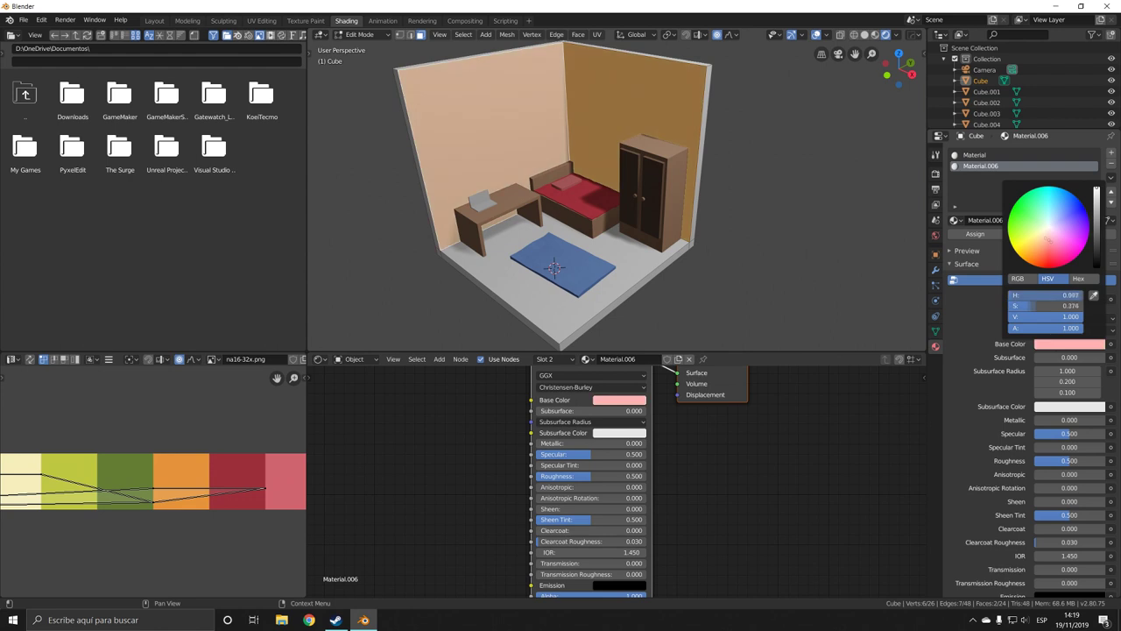
Deepen the wall colour to salmon pink-red and fit the room in the scene camera view
key("Tab")
left_click(1068, 330)
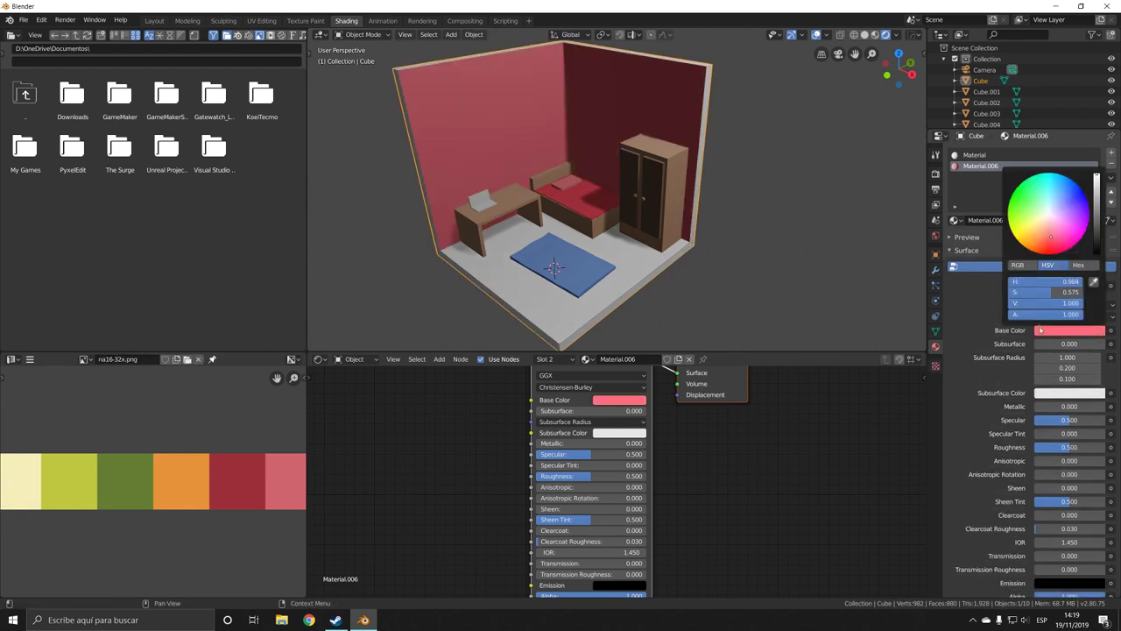
left_click(1049, 233)
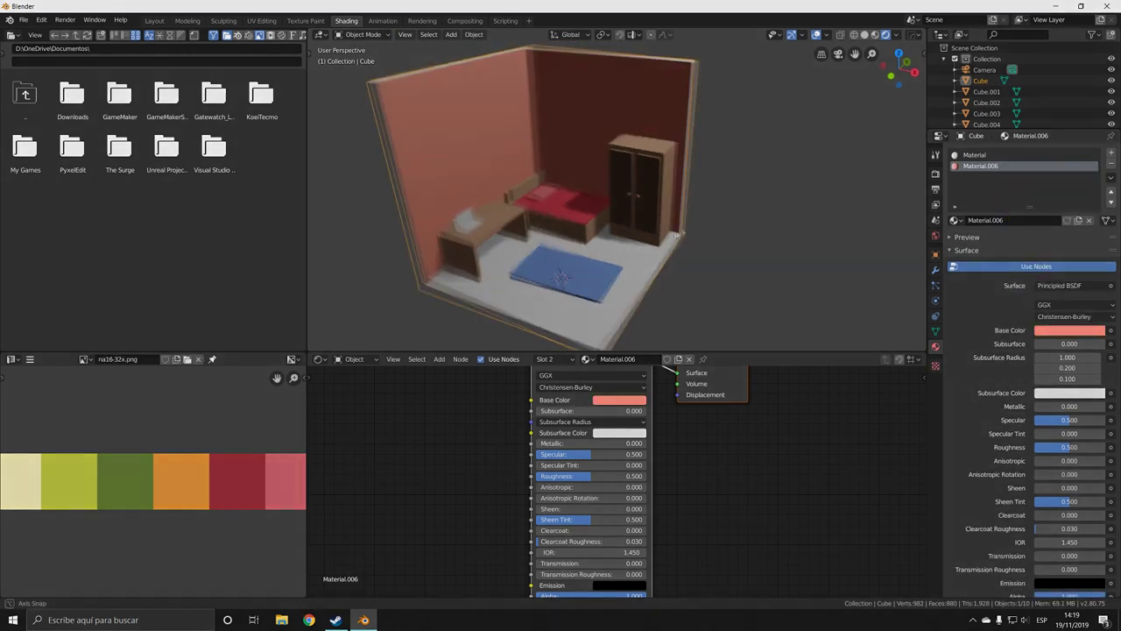
key("KP_0")
key("Home")
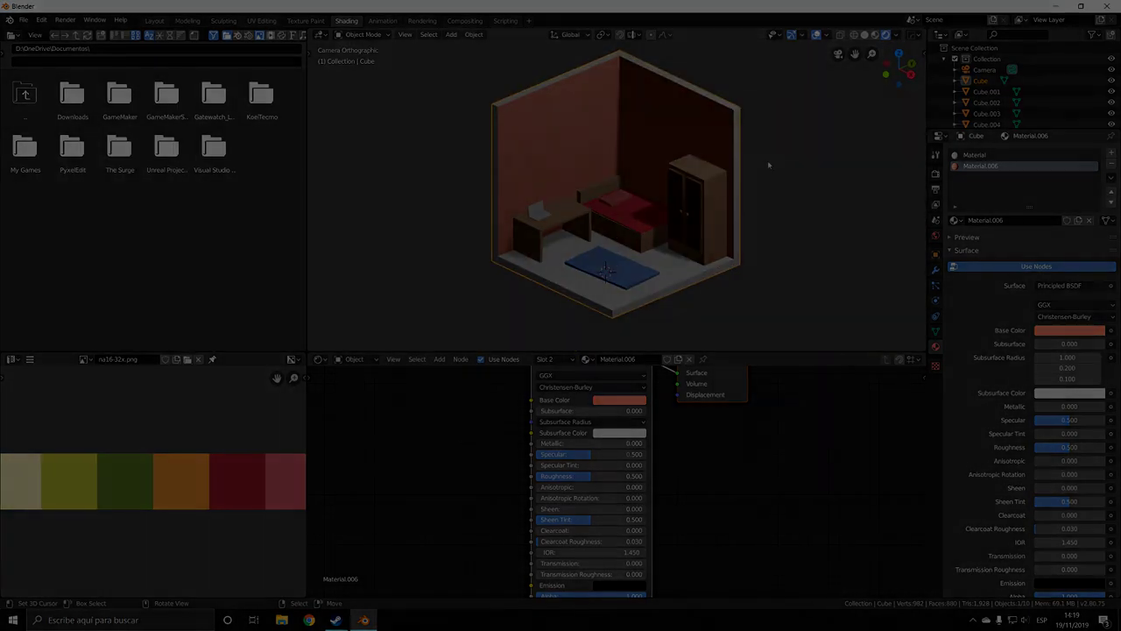